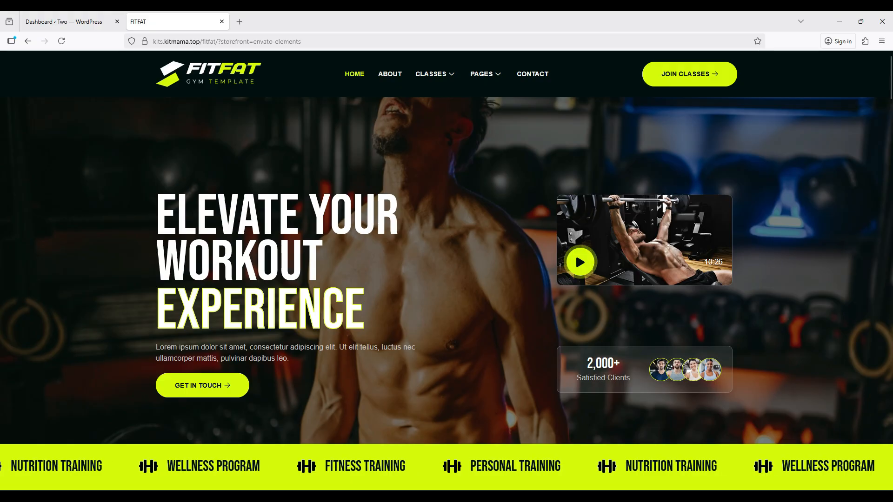
# Open the Two site's front end in a new tab from the WordPress dashboard and view its homepage.
pyautogui.click(64, 22)
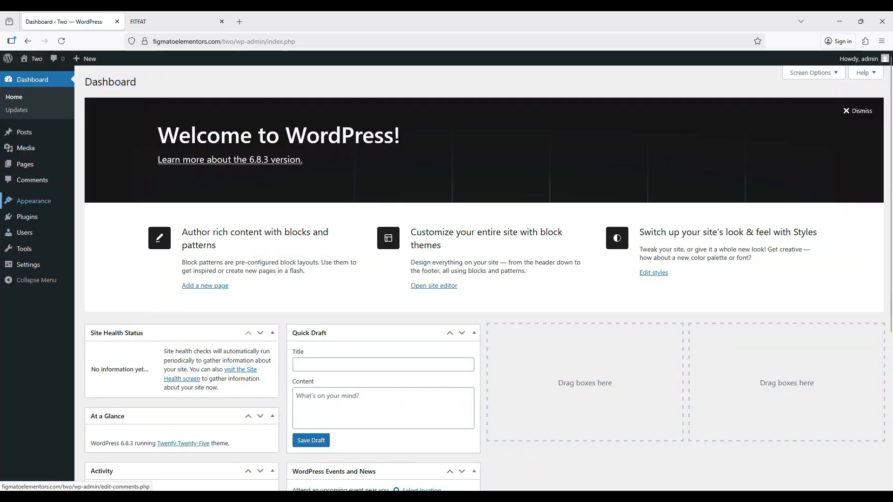
pyautogui.rightClick(31, 59)
pyautogui.click(64, 70)
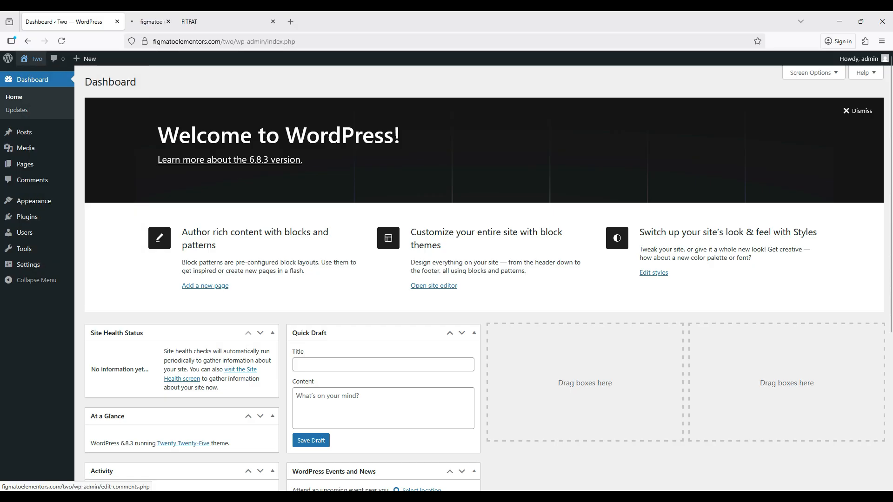
pyautogui.click(172, 21)
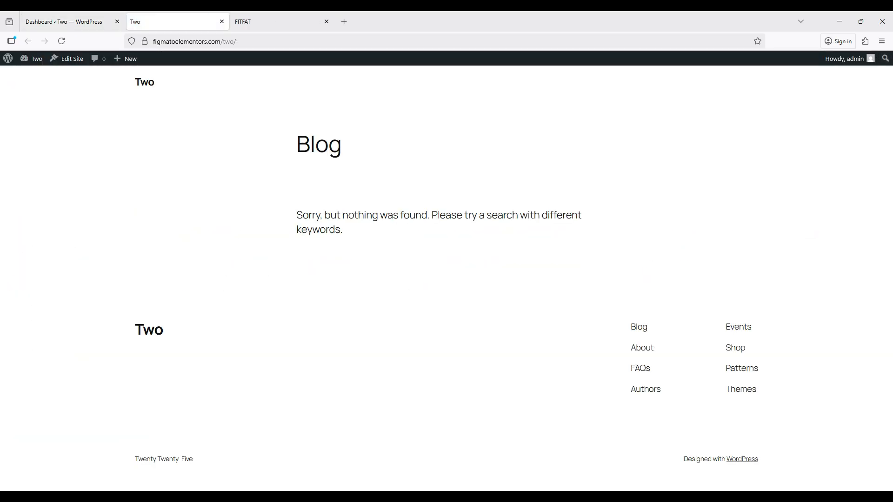
# Install and activate the Hello Elementor theme on the Two site.
pyautogui.click(65, 22)
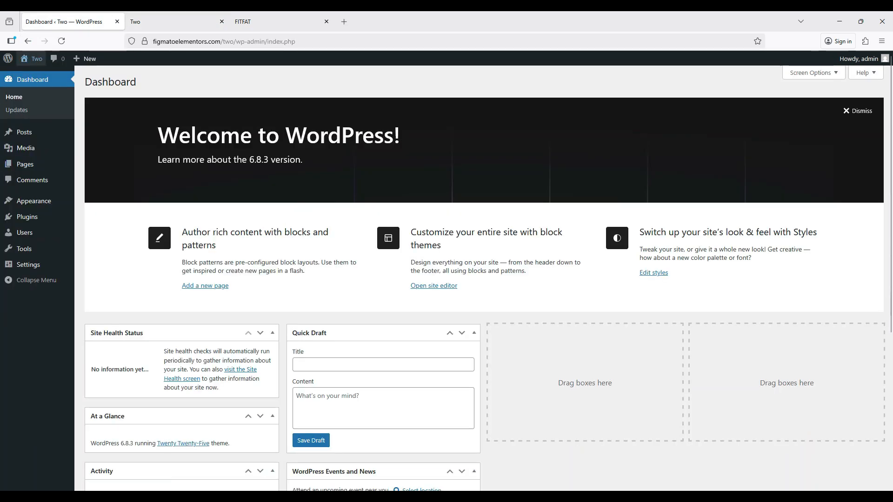
pyautogui.click(93, 200)
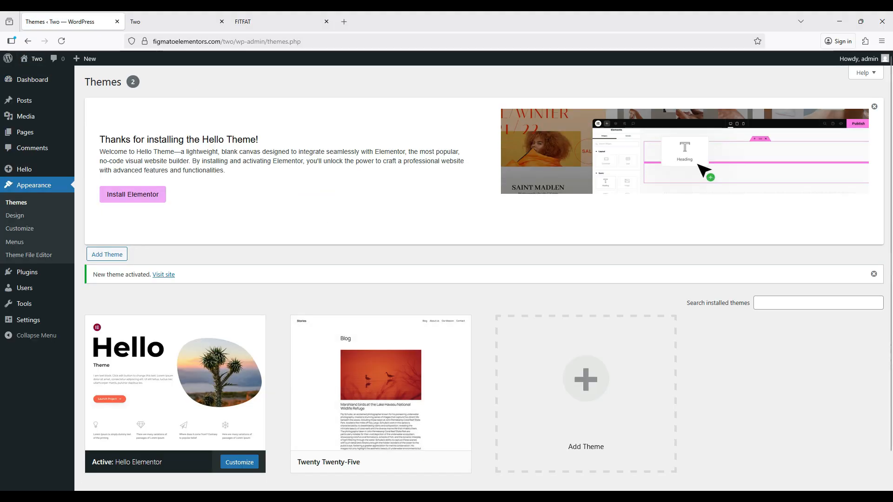
# Search the WordPress plugin directory for "envato import".
pyautogui.click(27, 272)
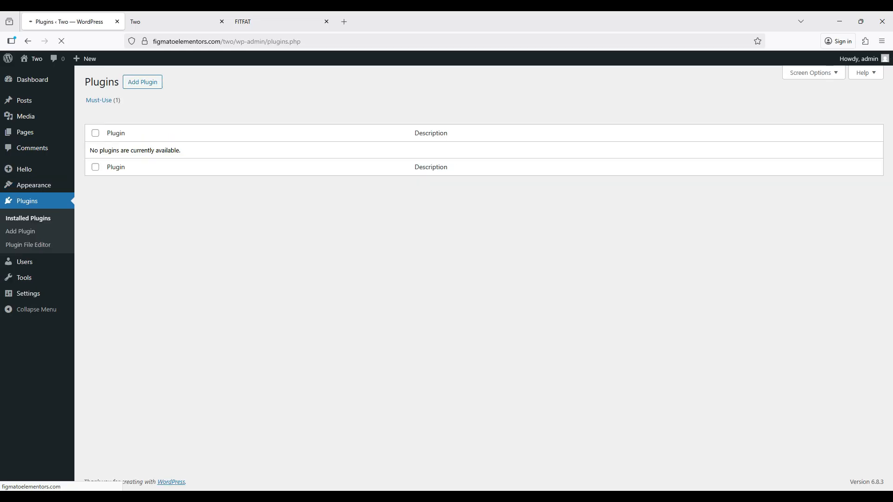
pyautogui.click(107, 254)
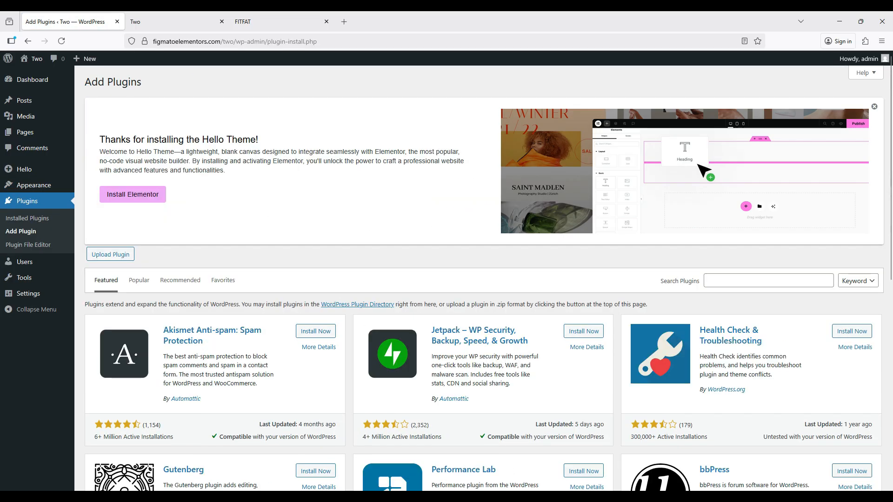
pyautogui.click(768, 281)
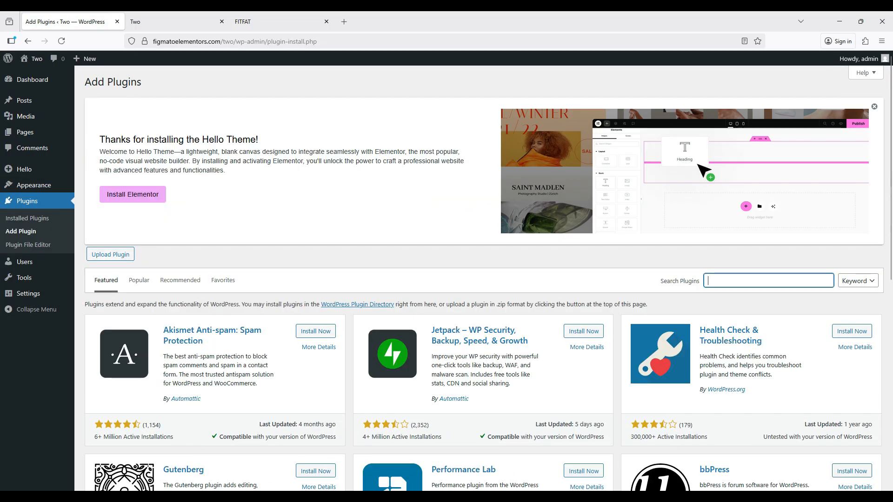
pyautogui.write('e')
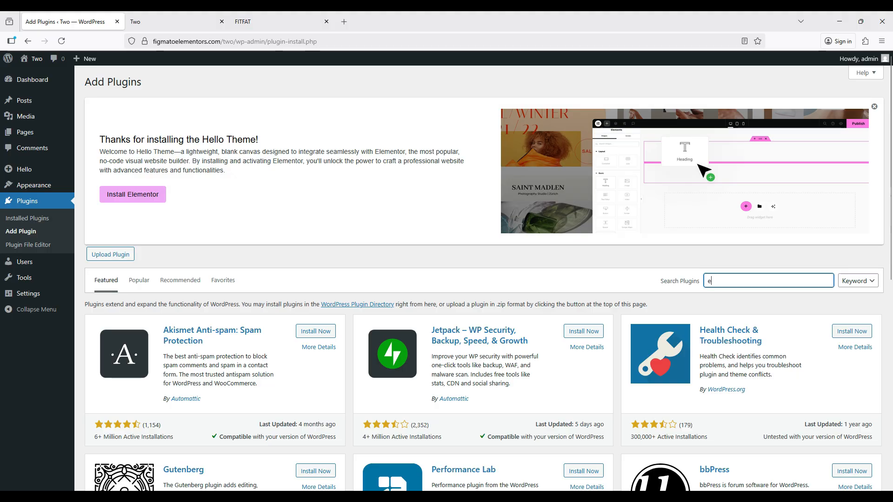
pyautogui.write('nvato import')
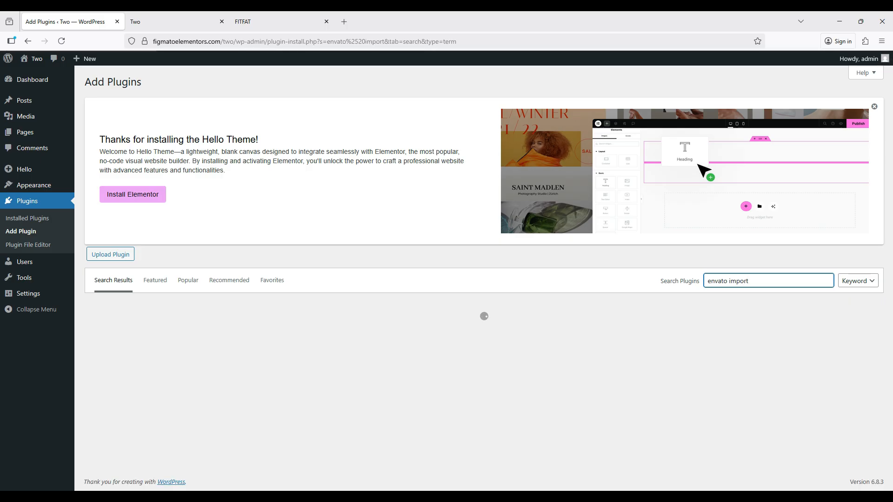
# Install and activate the Template Kit – Import plugin by envato.
pyautogui.scroll(-2, 484, 279)
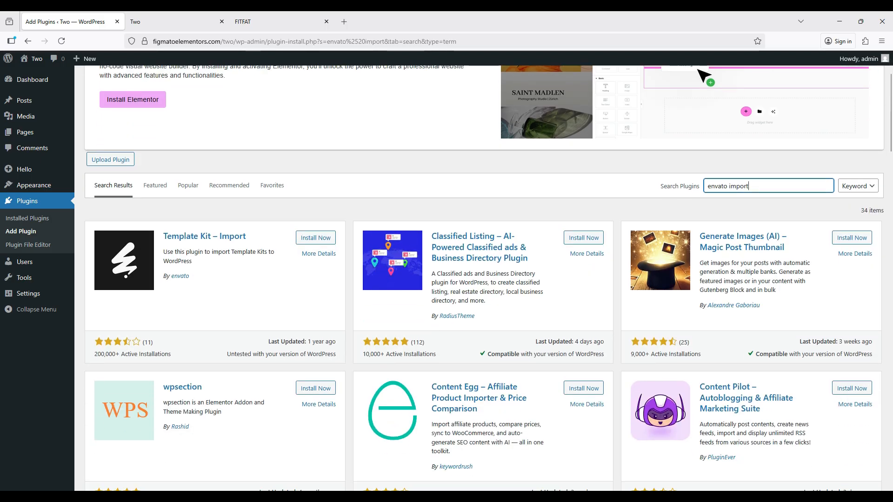
pyautogui.moveTo(193, 262); pyautogui.dragTo(163, 236)
pyautogui.click(232, 285)
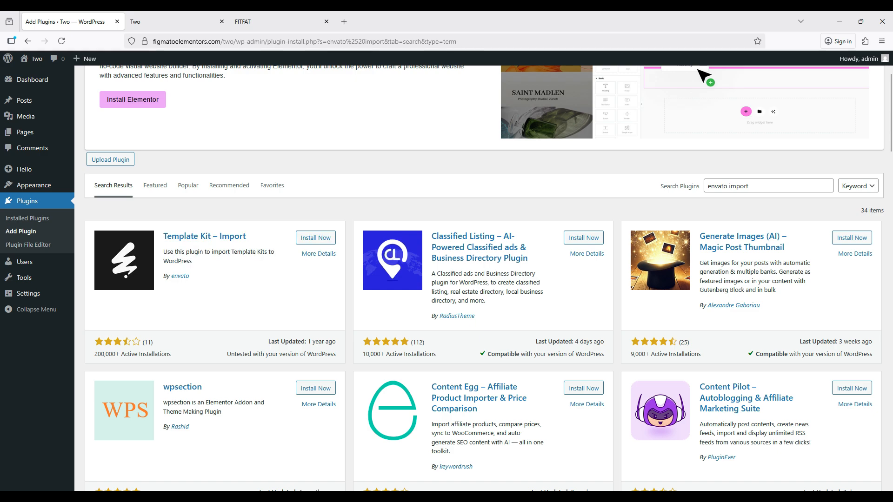
pyautogui.click(316, 238)
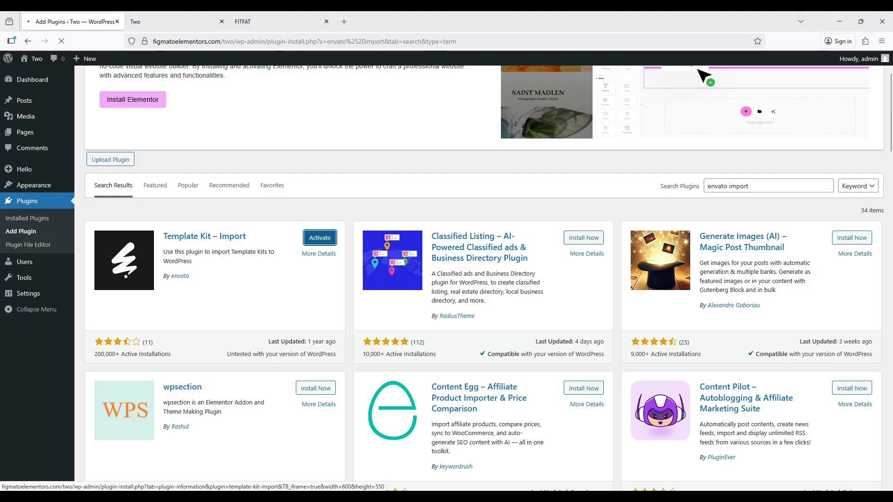
pyautogui.click(316, 238)
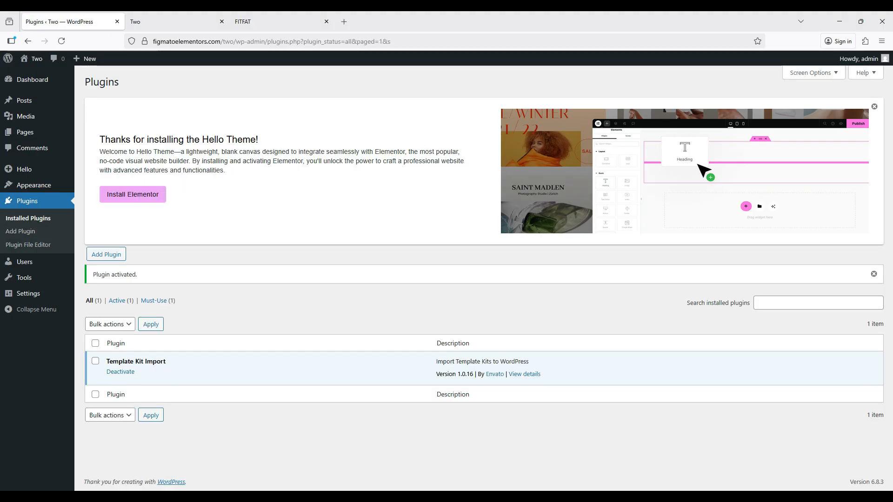
pyautogui.moveTo(24, 278)
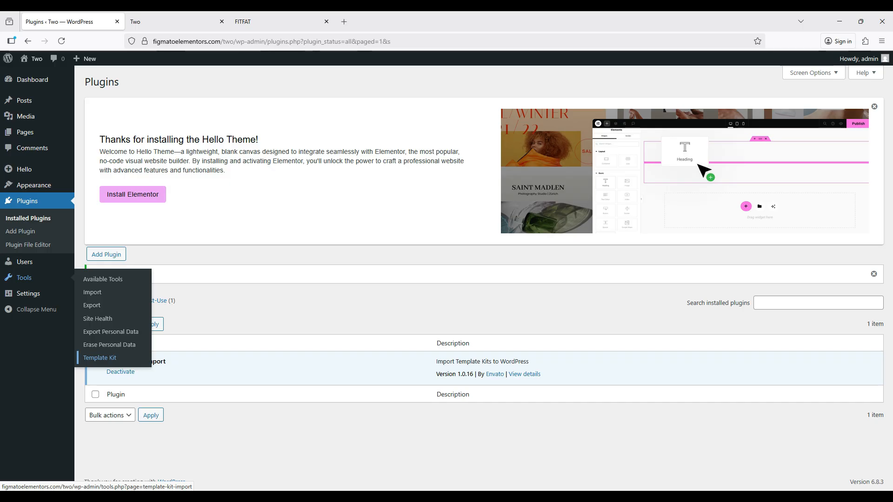
pyautogui.click(99, 358)
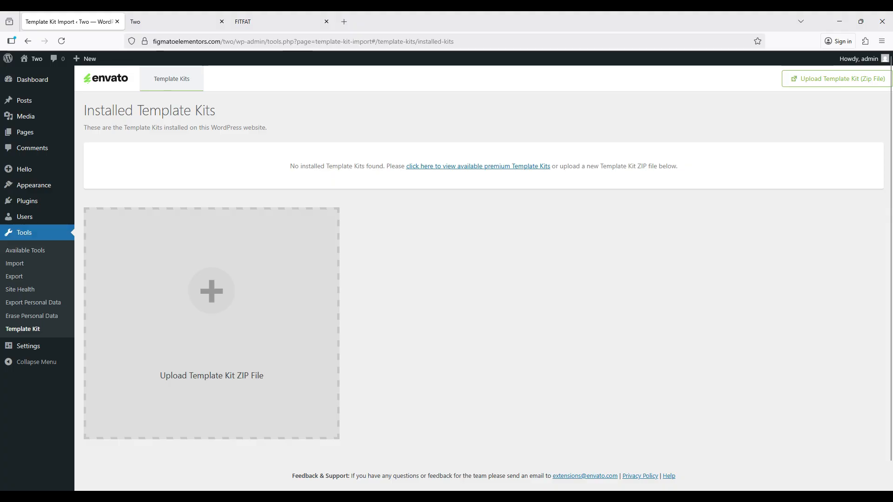
pyautogui.click(212, 325)
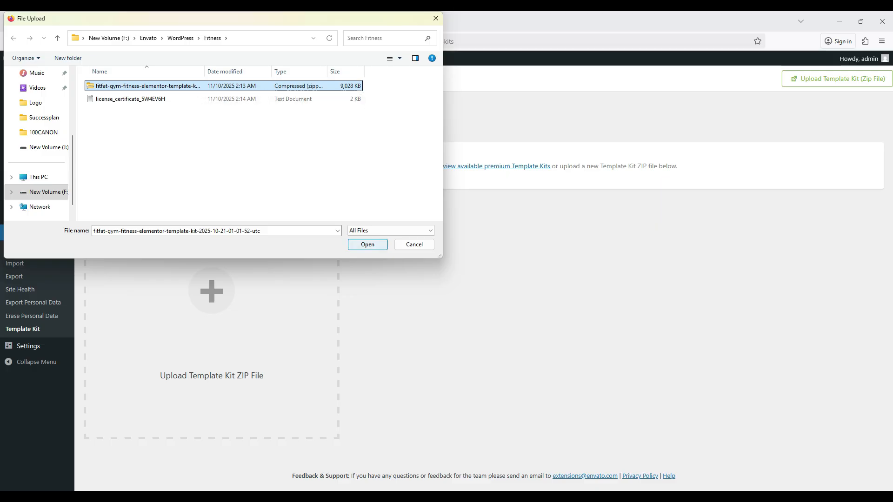
pyautogui.press('Return')
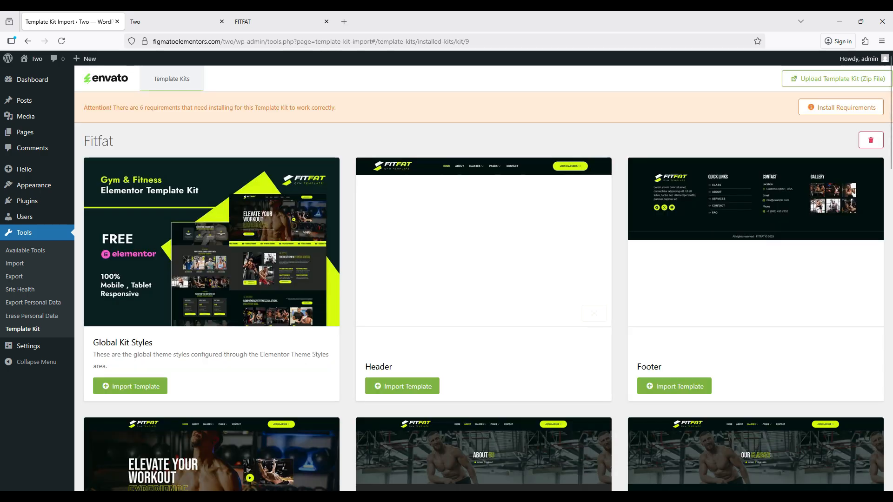
# Install all missing Fitfat kit requirements: Elementor, ElementsKit Lite, MetForm, RTMKit Addons and the default color and typography scheme settings.
pyautogui.moveTo(86, 107); pyautogui.dragTo(325, 108)
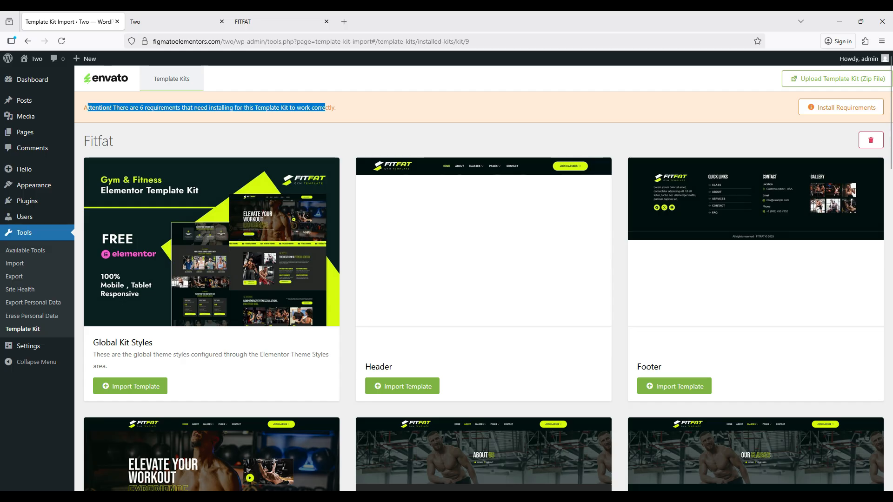
pyautogui.click(346, 108)
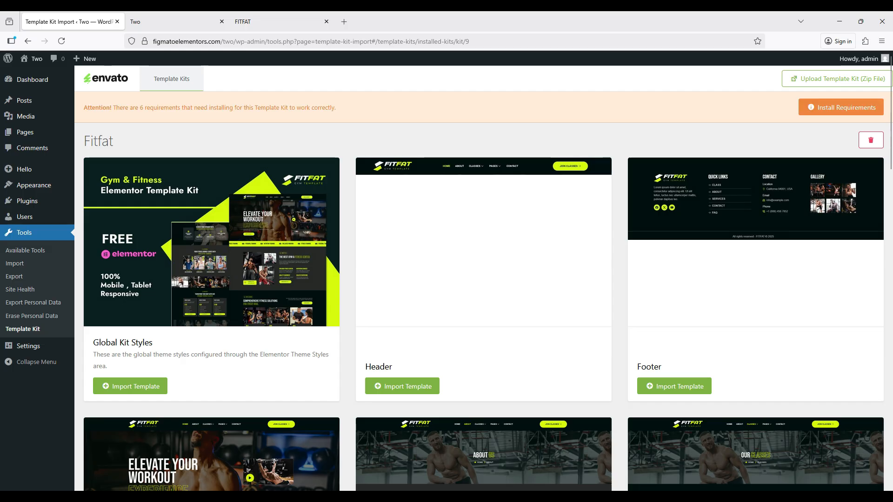
pyautogui.click(842, 107)
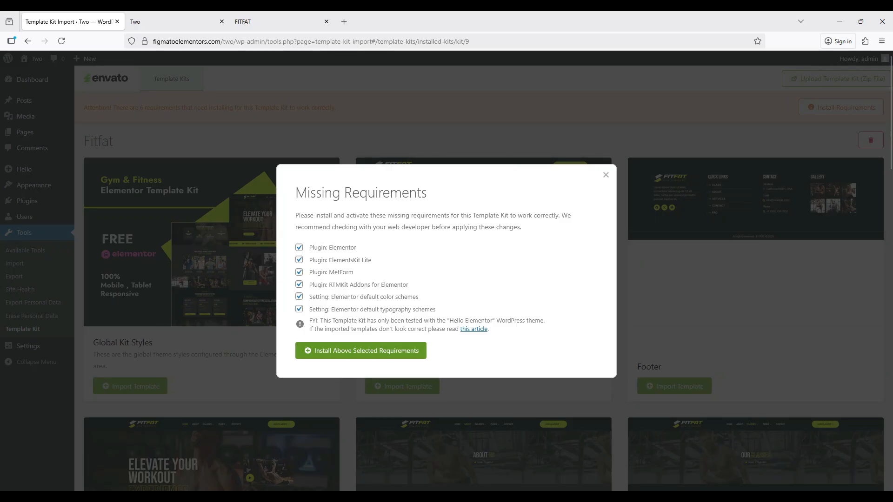
pyautogui.click(299, 247)
pyautogui.click(299, 247)
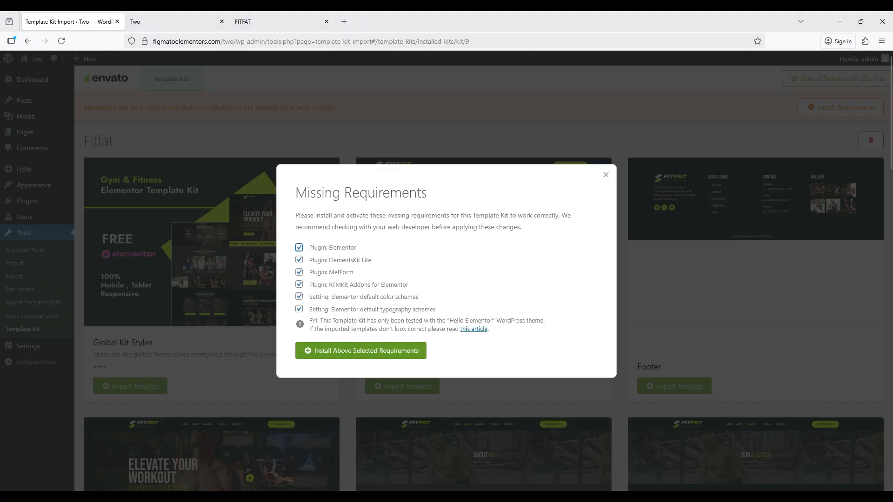
pyautogui.click(360, 350)
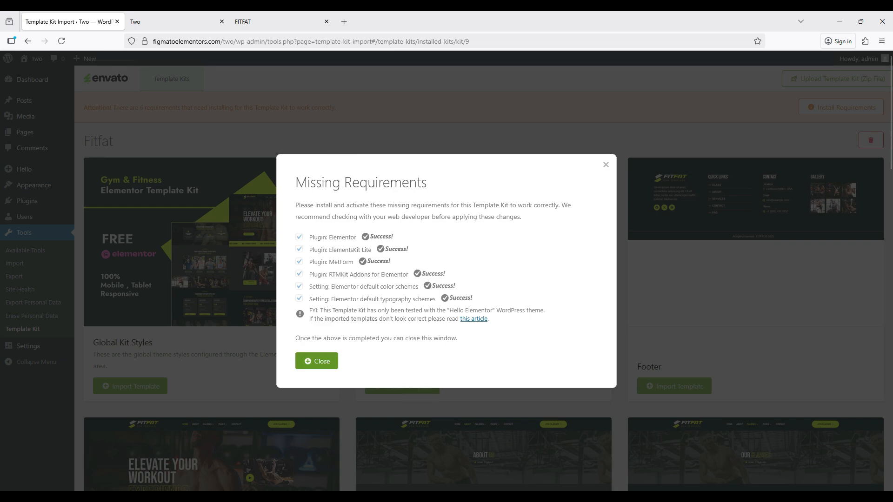
pyautogui.click(317, 362)
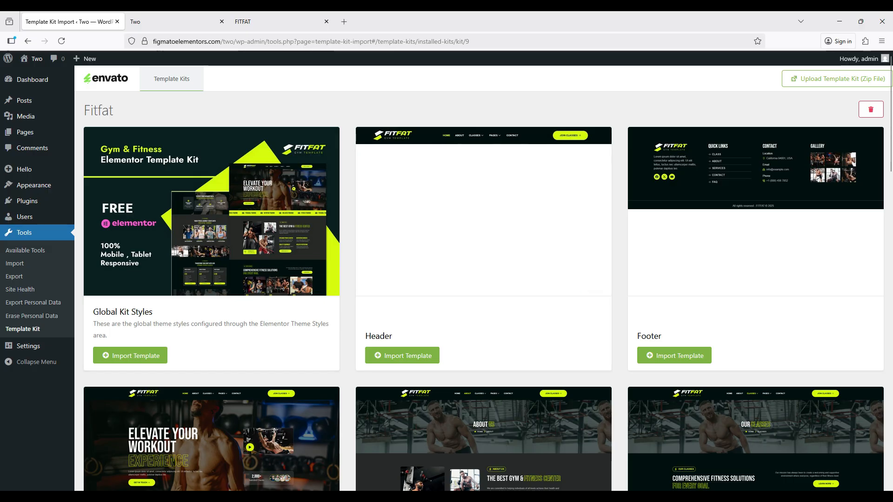
# Import the Global Kit Styles template from the Fitfat kit.
pyautogui.scroll(-1, 484, 109)
pyautogui.scroll(1, 483, 109)
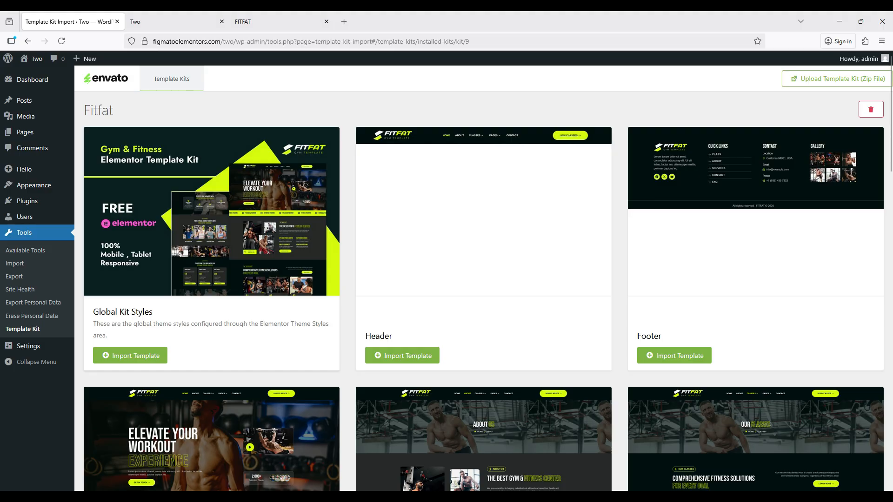
pyautogui.click(130, 355)
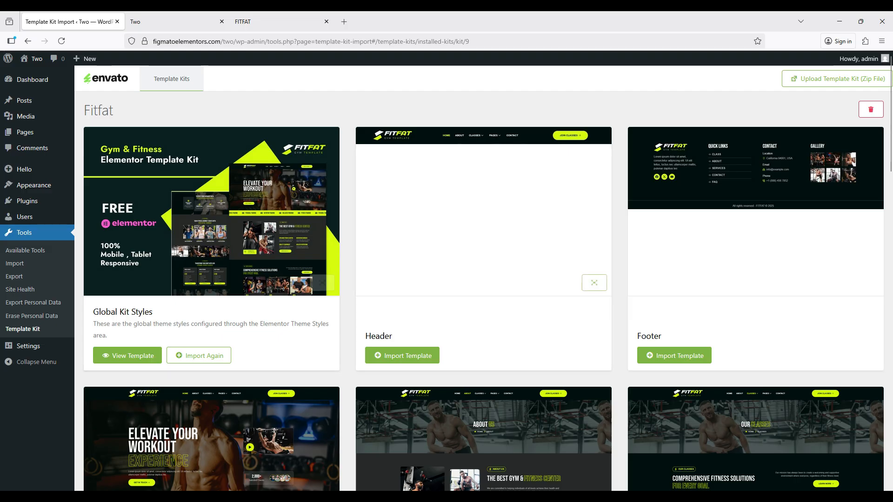
# Import the Header, Footer and Home templates from the Fitfat kit.
pyautogui.scroll(-6, 484, 232)
pyautogui.scroll(6, 484, 279)
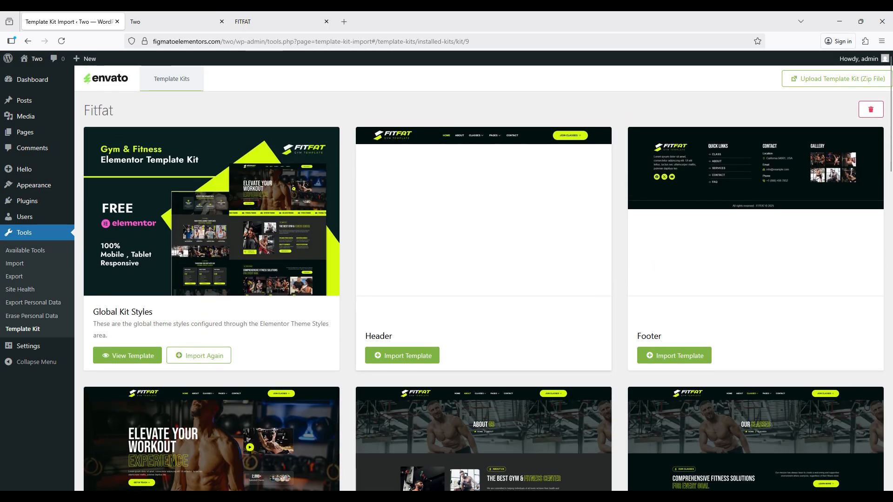
pyautogui.click(402, 356)
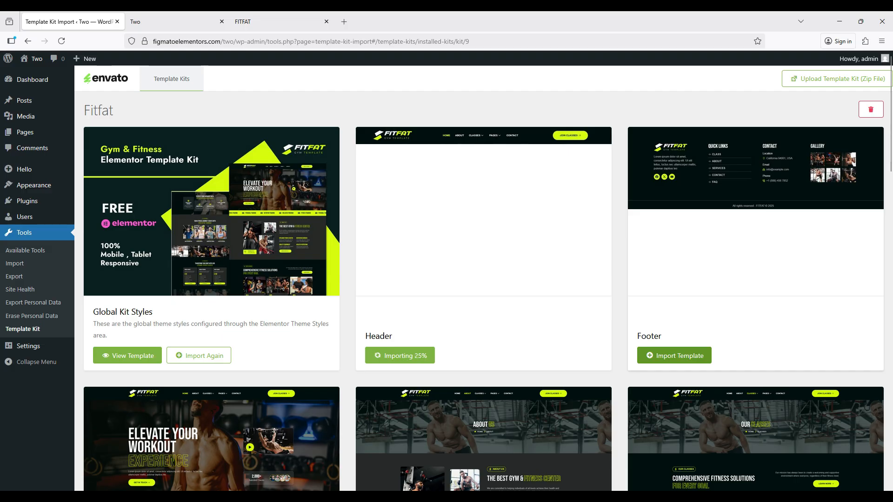
pyautogui.click(674, 356)
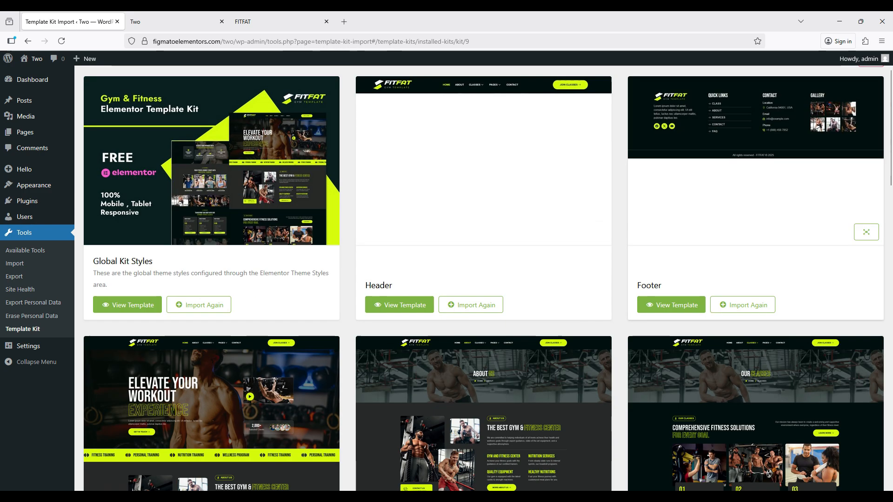
pyautogui.scroll(-5, 446, 279)
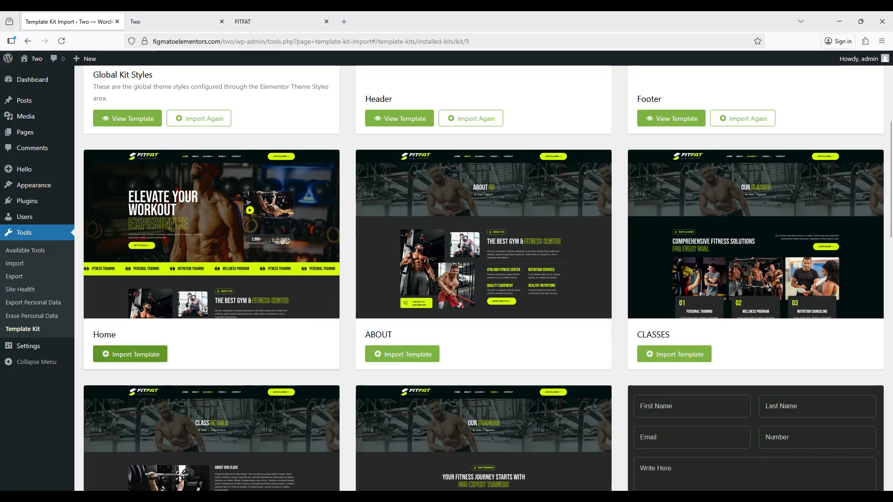
pyautogui.click(131, 354)
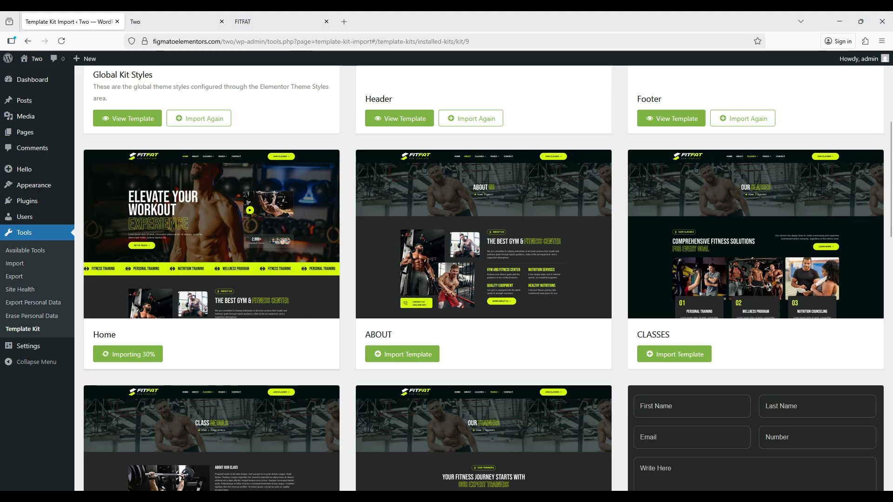
# Reload the Two site's front page to check the imported styles, and return to the Fitfat template list.
pyautogui.scroll(2, 158, 288)
pyautogui.click(173, 21)
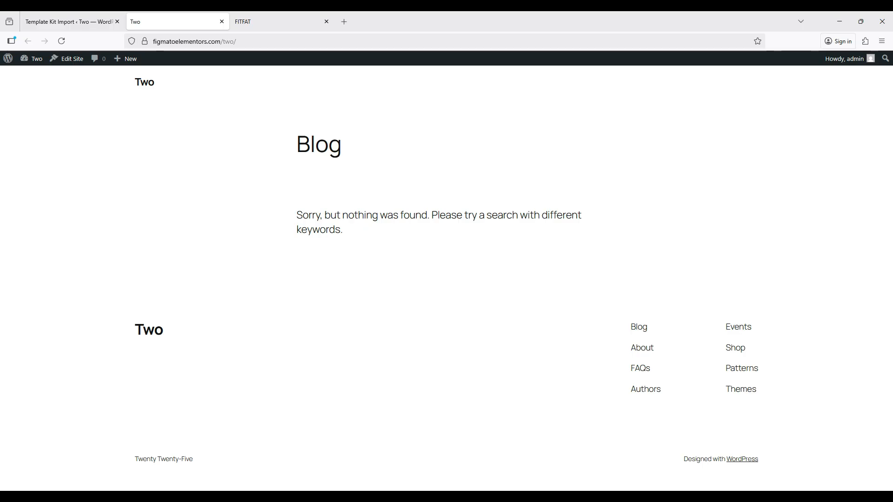
pyautogui.press('F5')
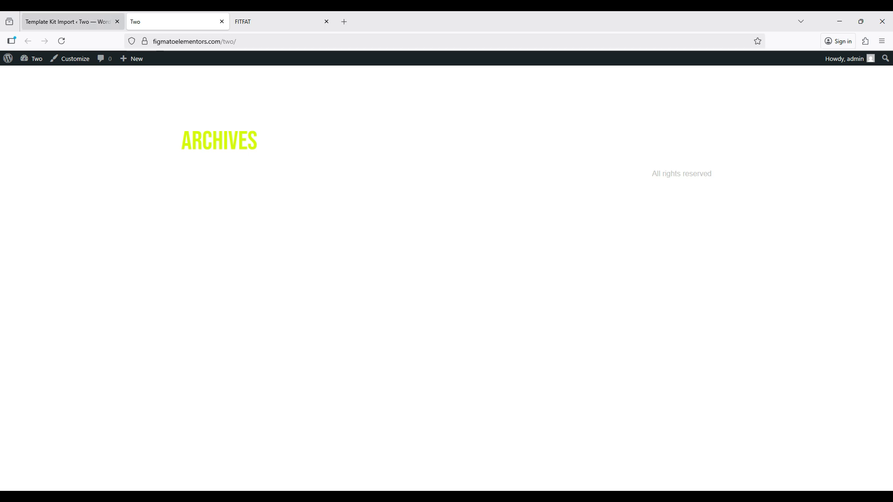
pyautogui.click(69, 22)
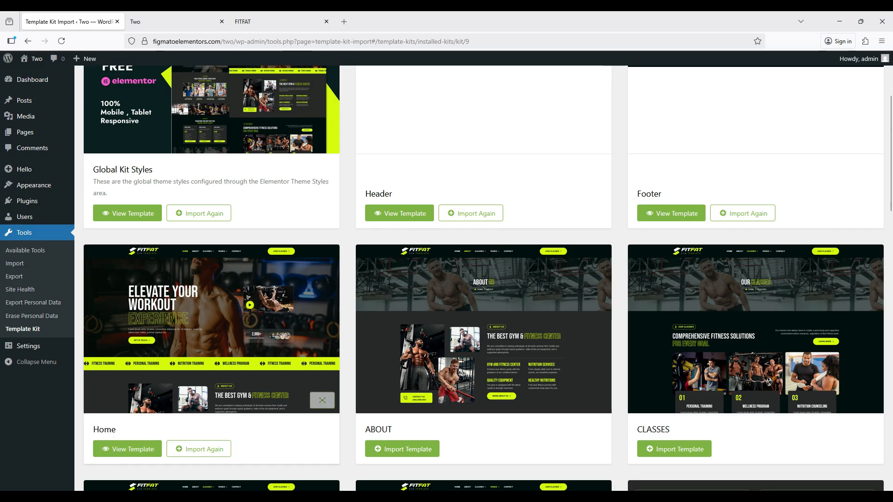
pyautogui.scroll(3, 483, 289)
pyautogui.scroll(-4, 484, 279)
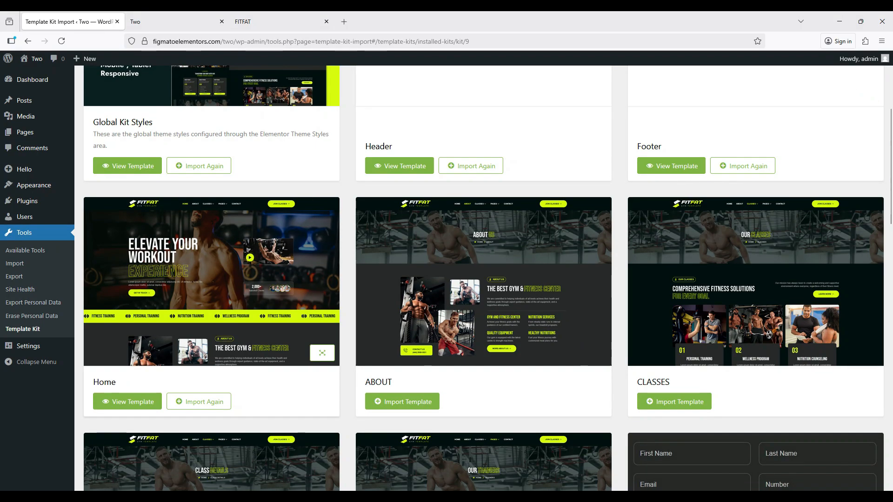
pyautogui.scroll(2, 322, 353)
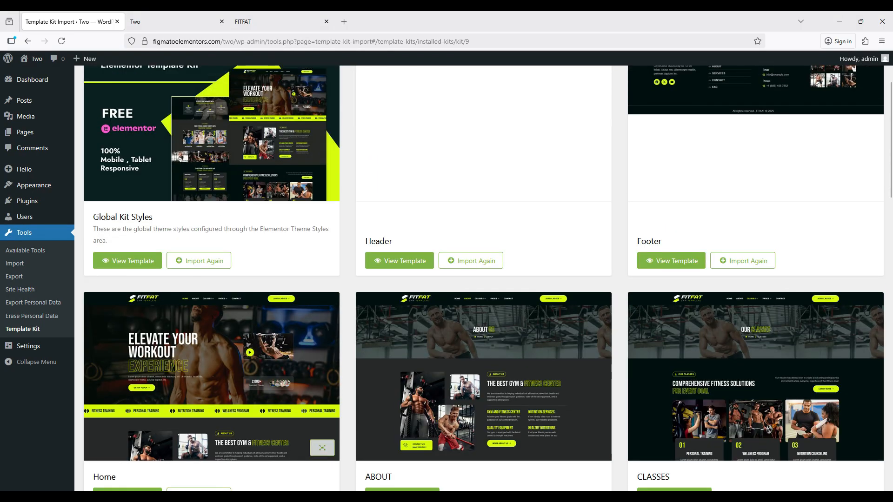
pyautogui.moveTo(111, 217); pyautogui.dragTo(152, 217)
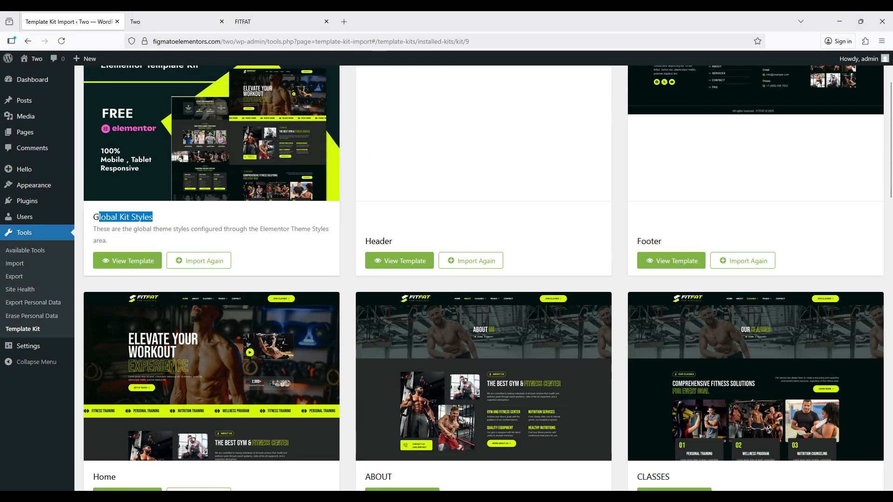
pyautogui.tripleClick(124, 217)
pyautogui.doubleClick(125, 217)
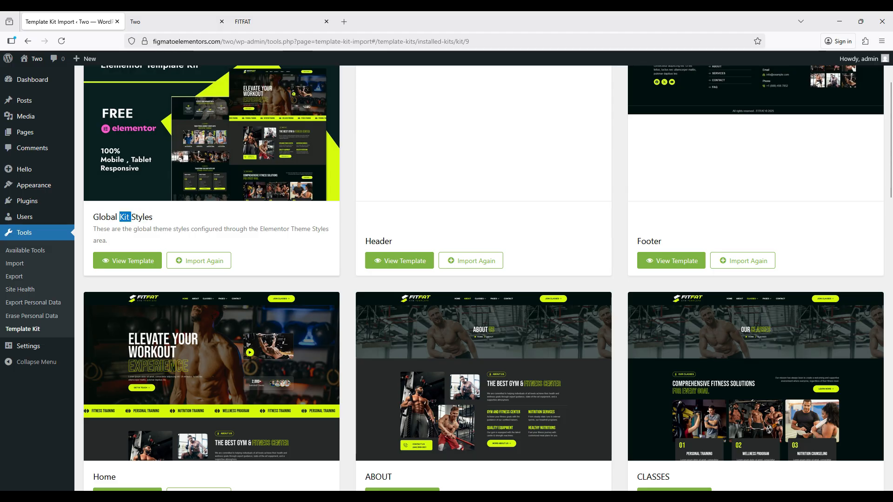
pyautogui.scroll(-3, 866, 283)
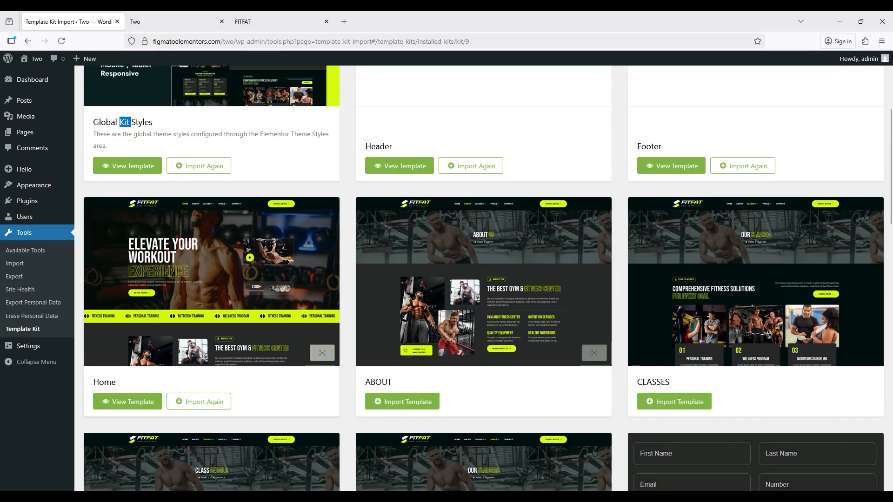
pyautogui.scroll(4, 325, 261)
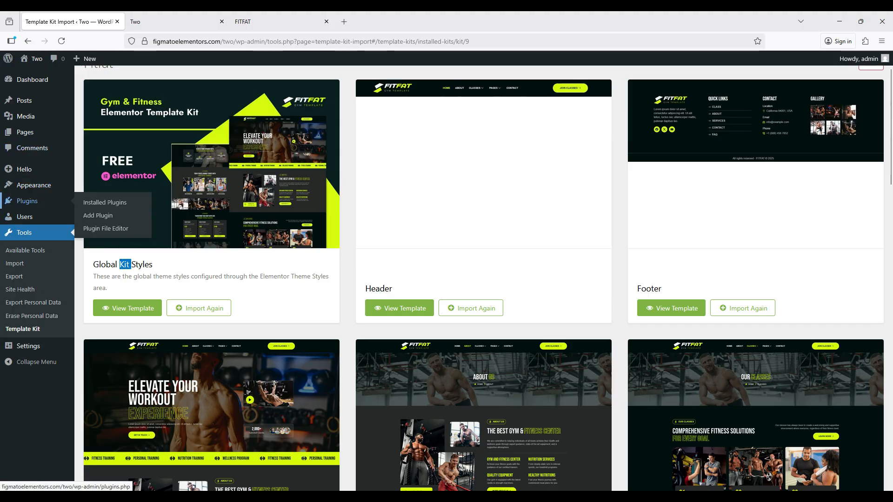
# Complete the ElementsKit setup wizard with the Basic (Recommended) configuration, skipping the sign-up, optional plugins and PRO upgrade.
pyautogui.click(27, 201)
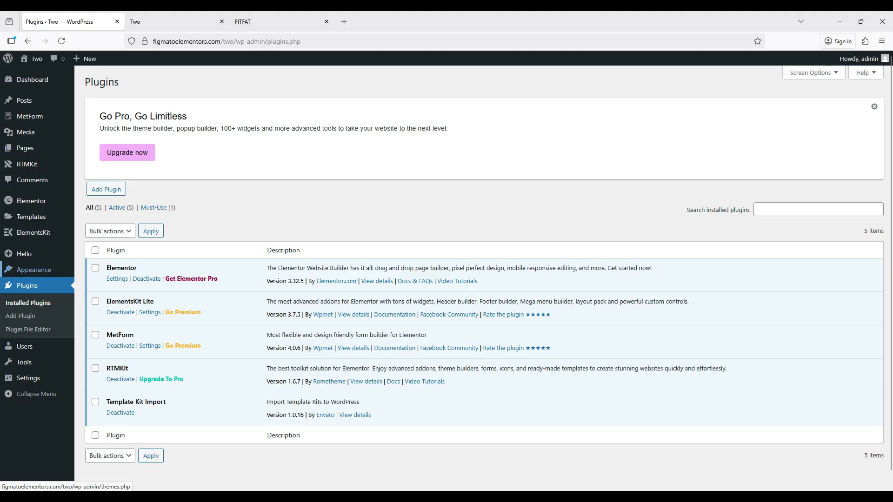
pyautogui.moveTo(34, 232)
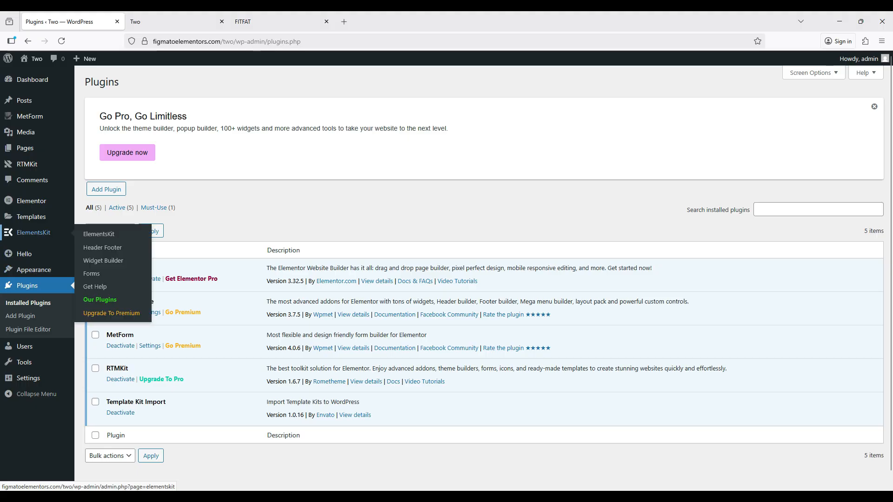
pyautogui.click(34, 232)
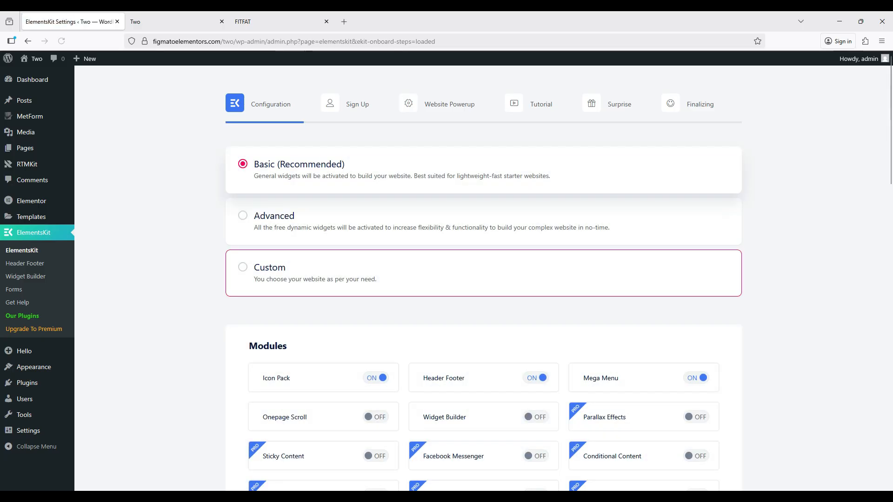
pyautogui.scroll(-20, 484, 279)
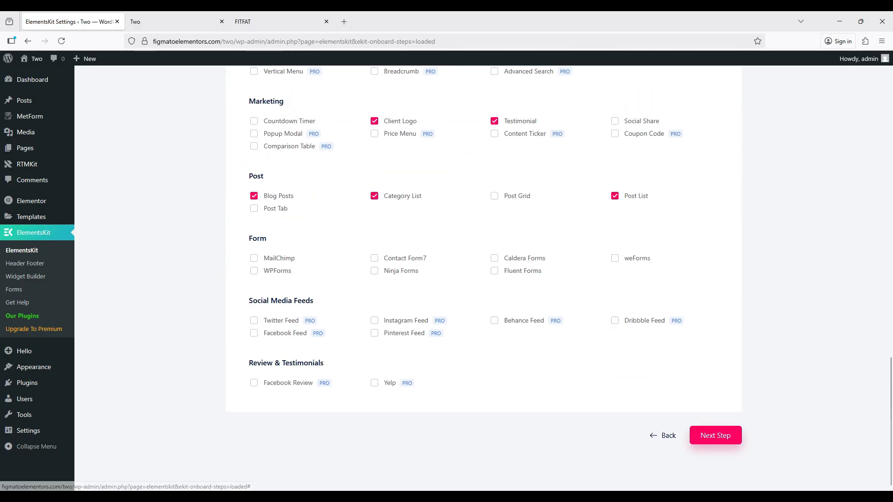
pyautogui.click(715, 435)
pyautogui.click(599, 373)
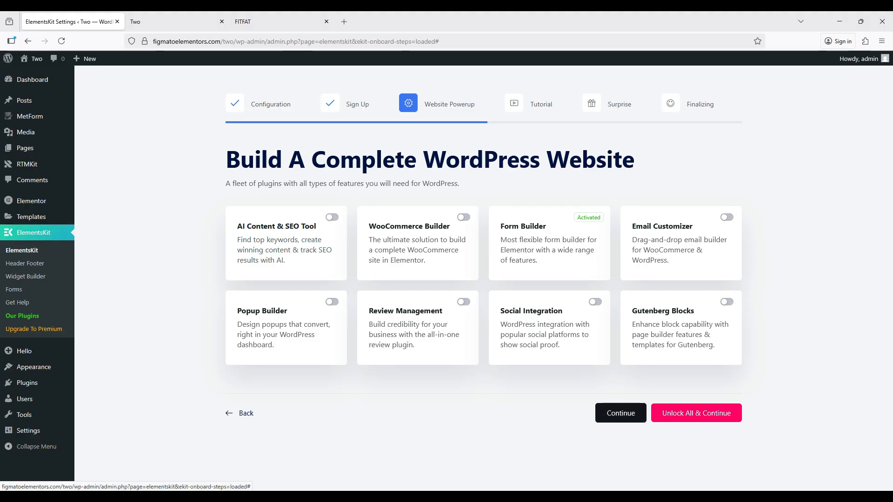
pyautogui.click(620, 413)
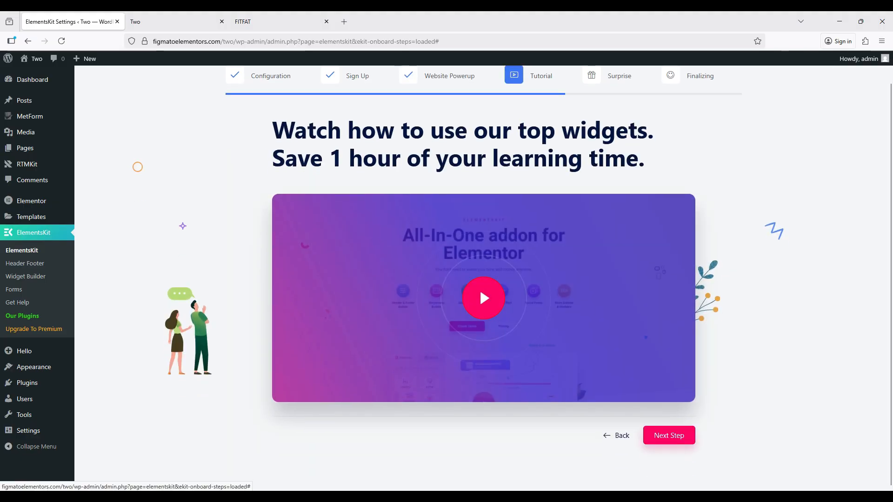
pyautogui.click(647, 442)
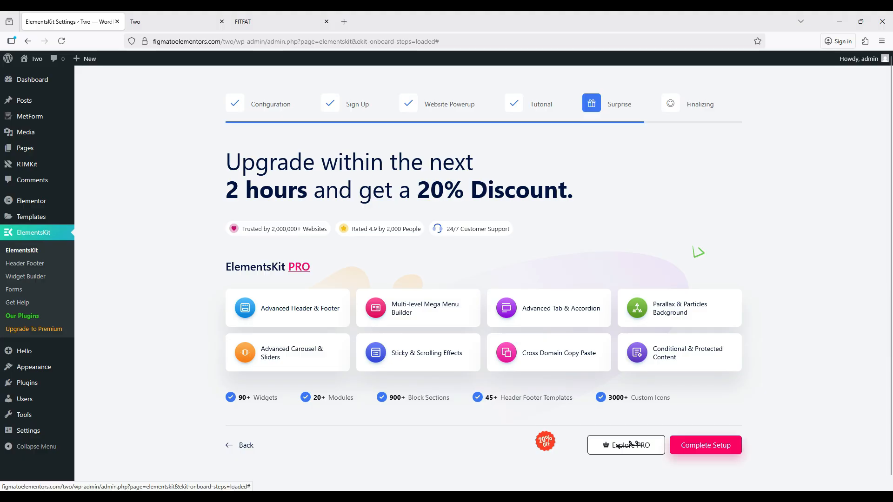
pyautogui.click(706, 445)
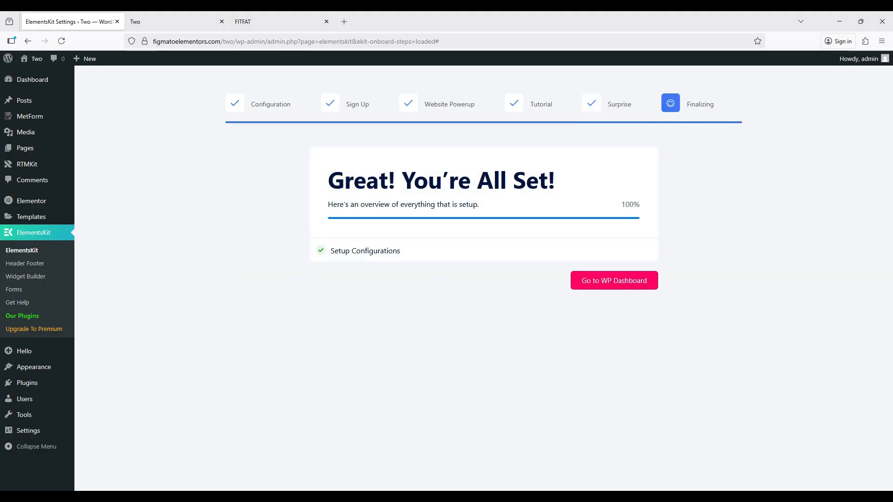
pyautogui.click(613, 280)
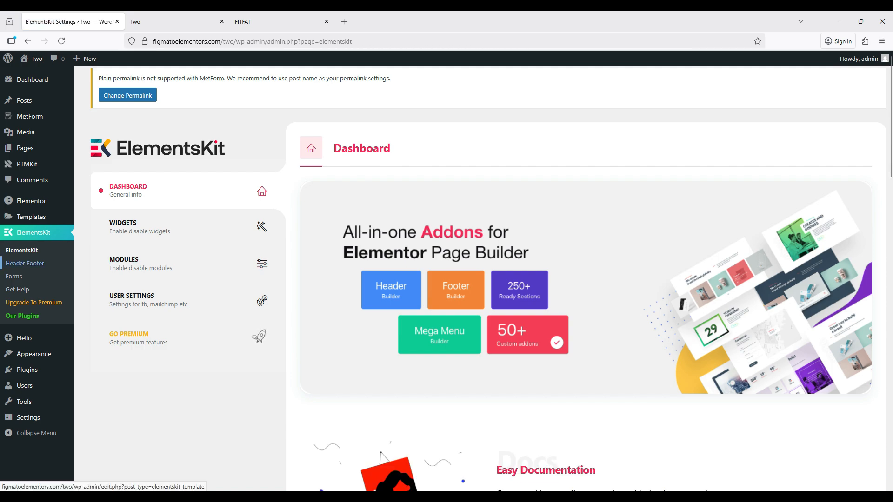
# Add a new ElementsKit Header Footer template and title it Primary Header.
pyautogui.click(25, 263)
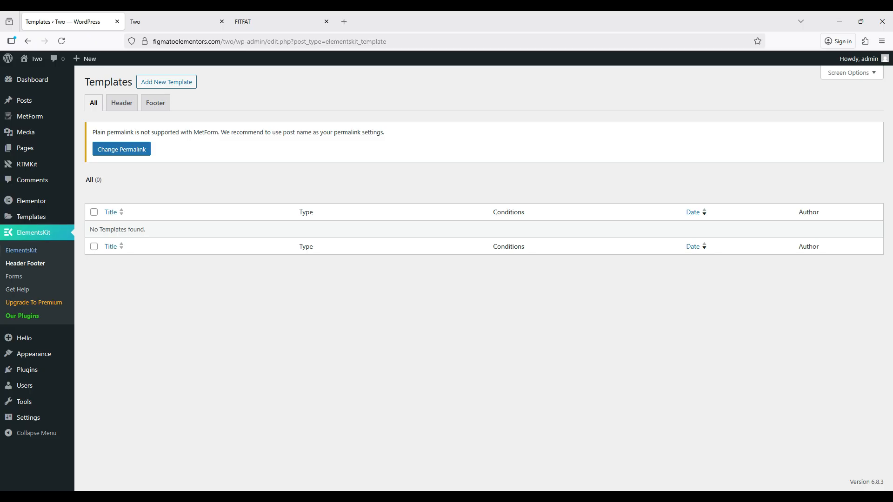
pyautogui.click(167, 82)
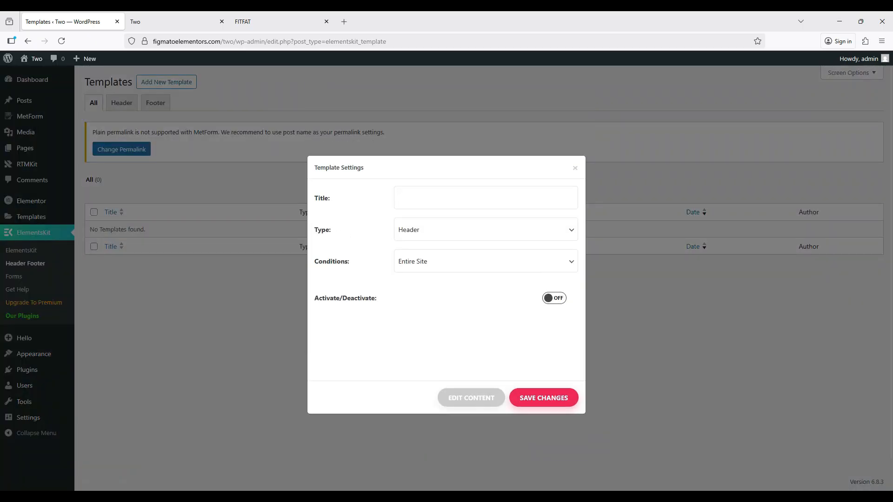
pyautogui.click(446, 198)
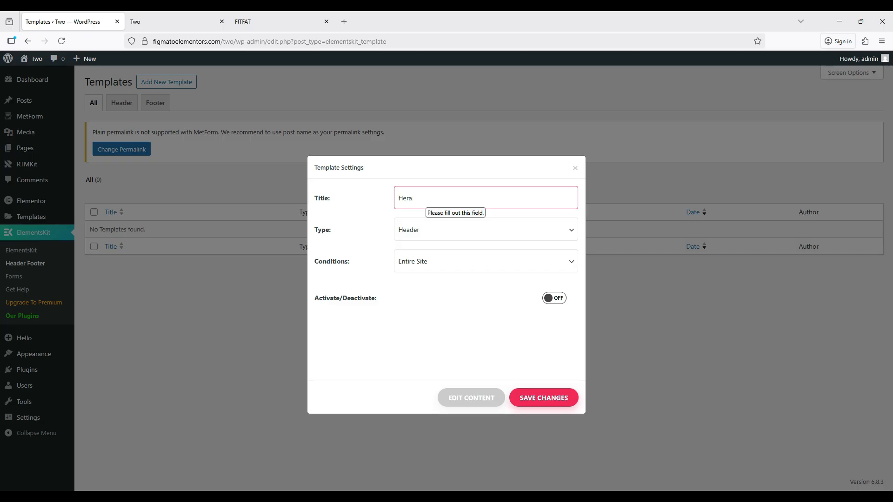
pyautogui.write('Her')
pyautogui.press('BackSpace')
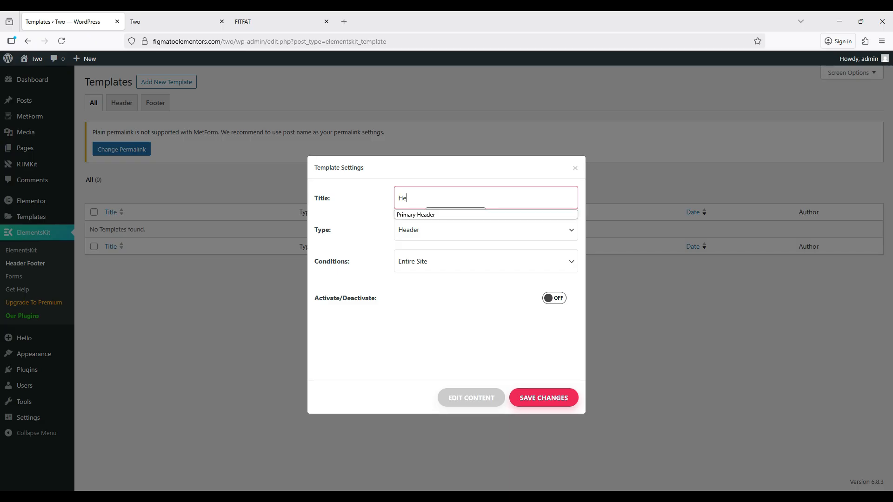
pyautogui.click(416, 215)
pyautogui.moveTo(444, 198); pyautogui.dragTo(397, 202)
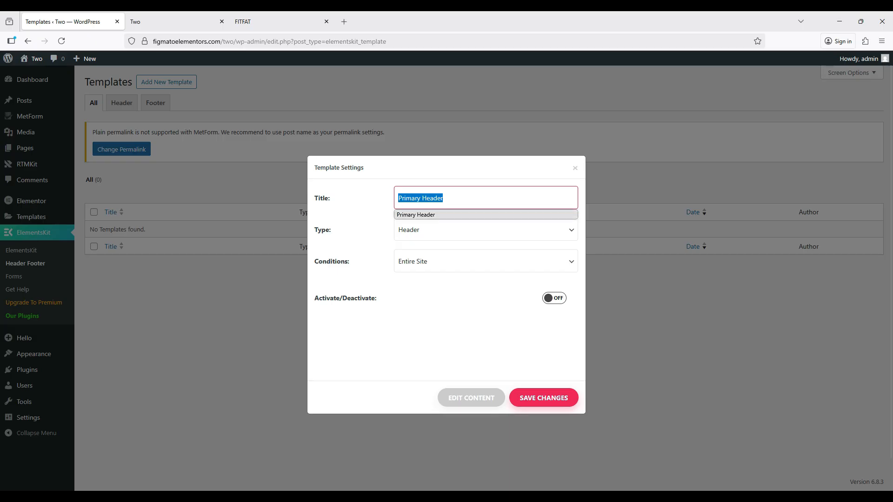
pyautogui.click(421, 215)
# Set the new template's type to Header and condition to Entire Site, activate it and save the changes.
pyautogui.click(420, 230)
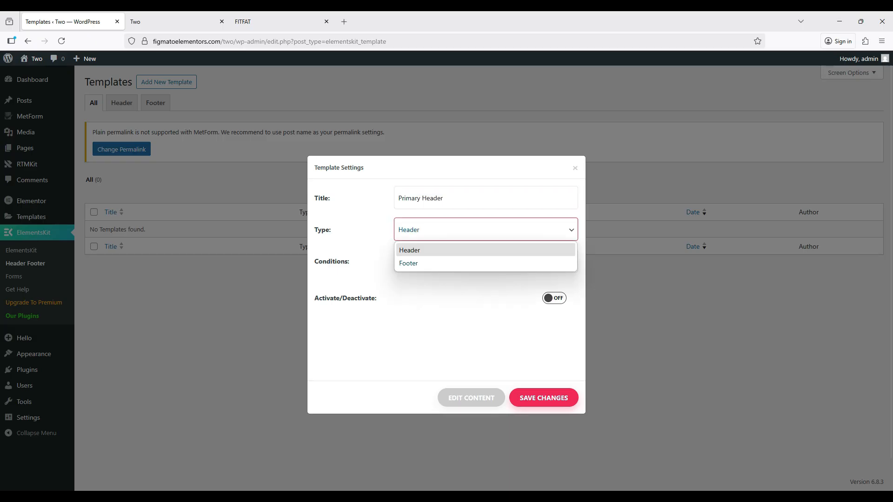
pyautogui.click(421, 250)
pyautogui.click(424, 261)
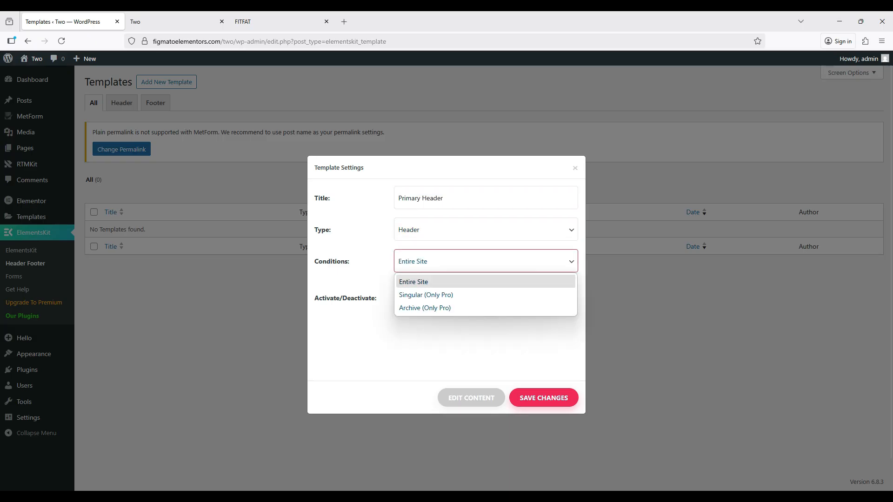
pyautogui.click(422, 281)
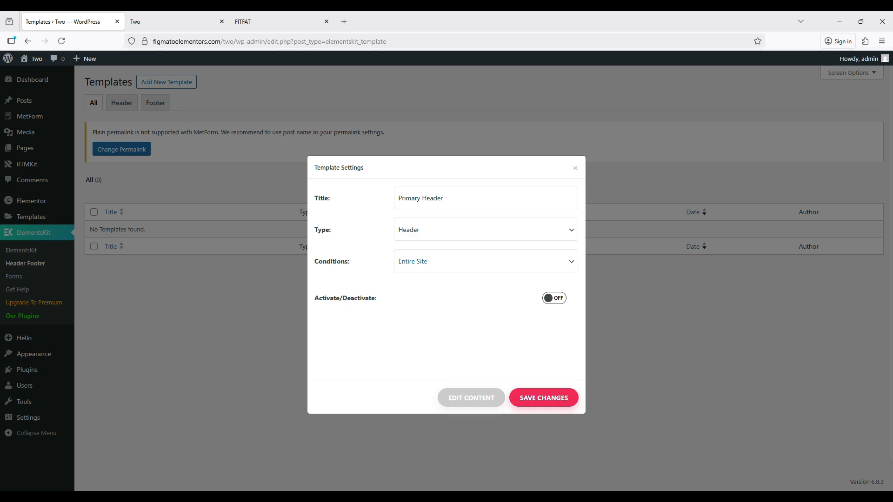
pyautogui.click(554, 298)
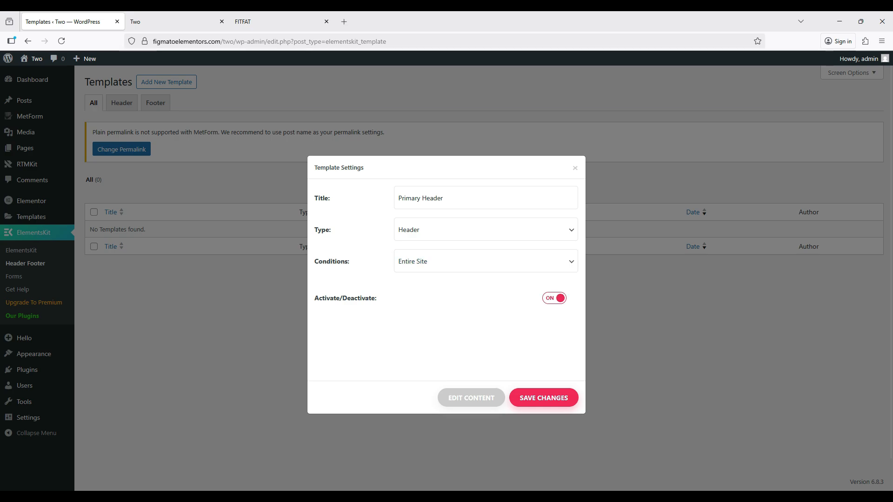
pyautogui.click(544, 398)
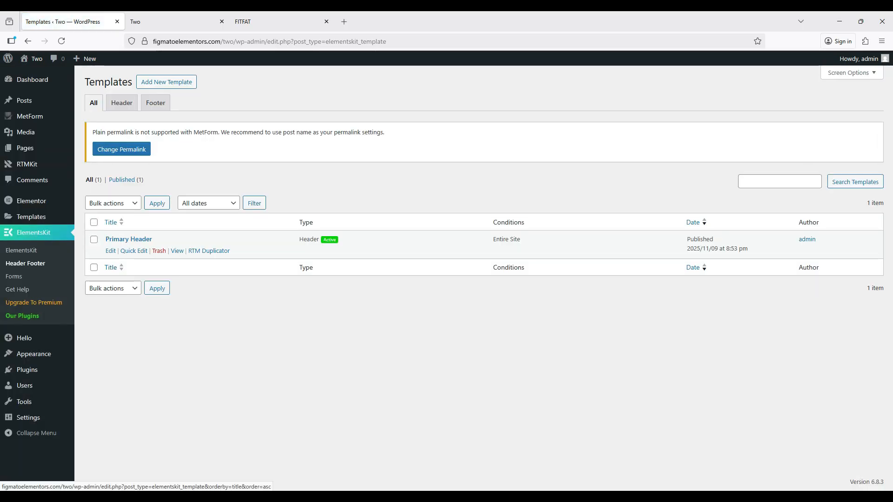
# Open the Primary Header template's content in Elementor, dismiss the notification, and change the page layout to one that includes the theme's footer.
pyautogui.click(111, 251)
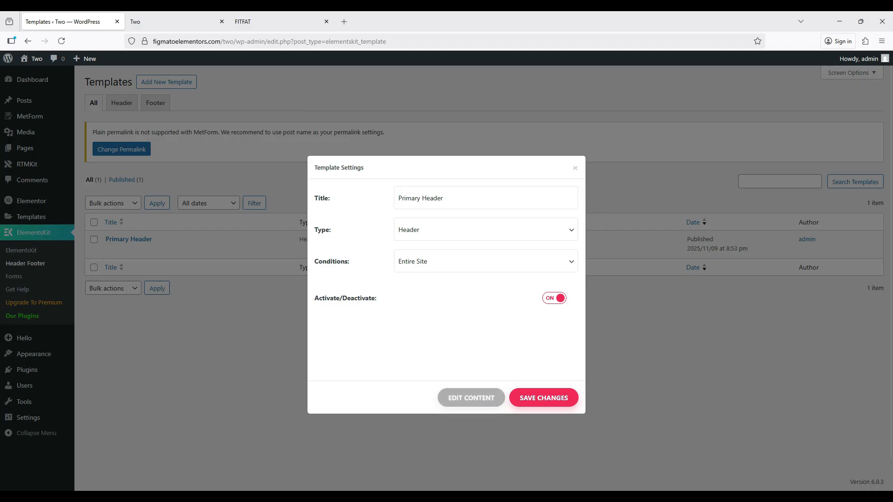
pyautogui.click(471, 398)
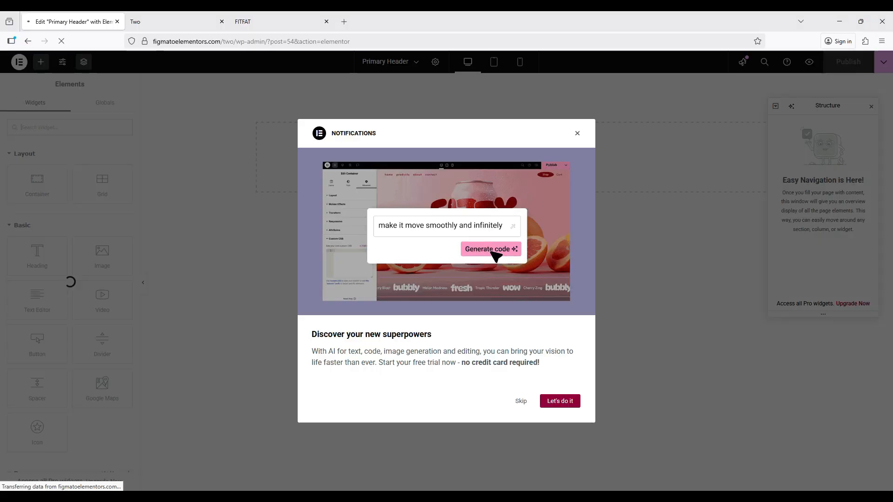
pyautogui.click(578, 133)
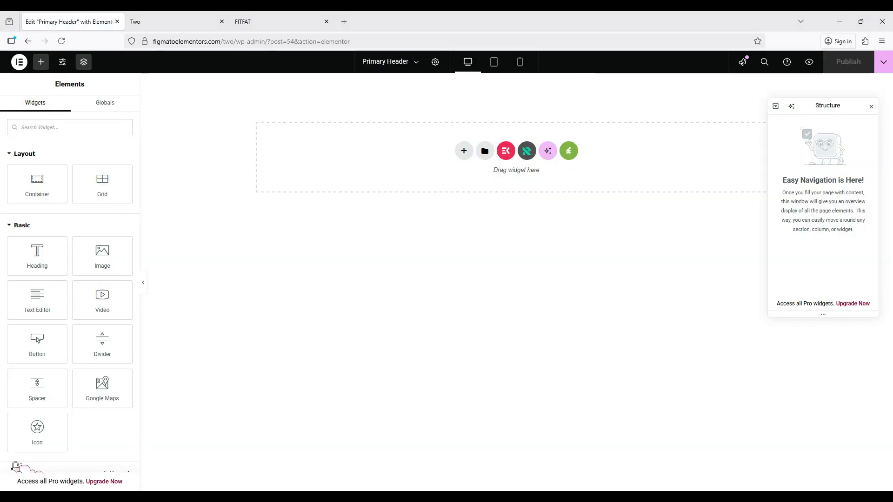
pyautogui.click(435, 62)
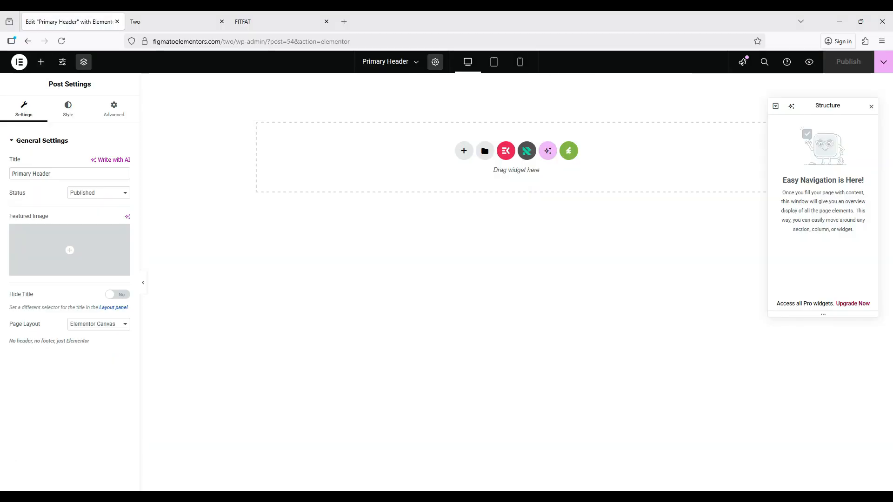
pyautogui.click(98, 324)
pyautogui.click(98, 359)
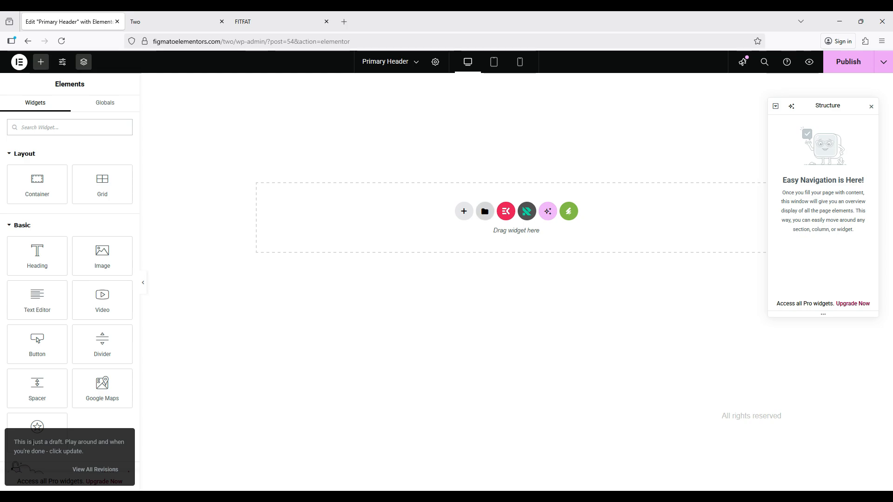
# Insert the saved Header template from the Elementor library into Primary Header, applying its settings, and publish it.
pyautogui.click(485, 211)
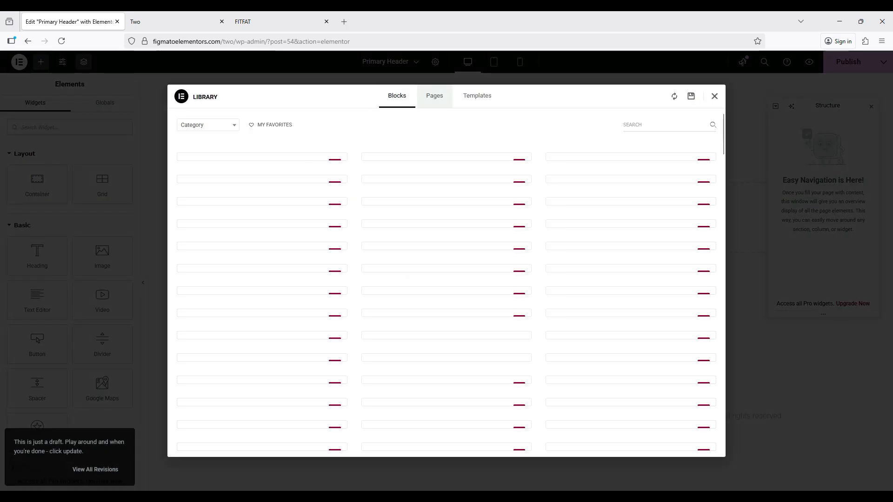
pyautogui.click(434, 96)
pyautogui.click(477, 96)
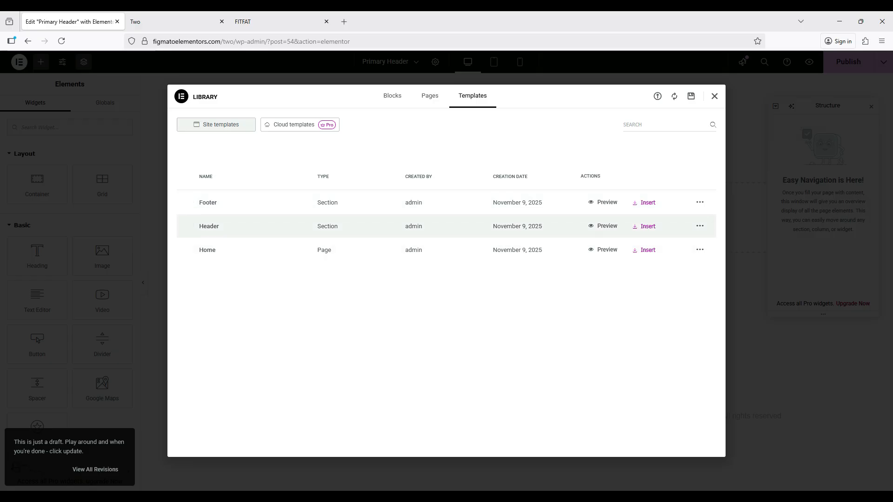
pyautogui.click(644, 226)
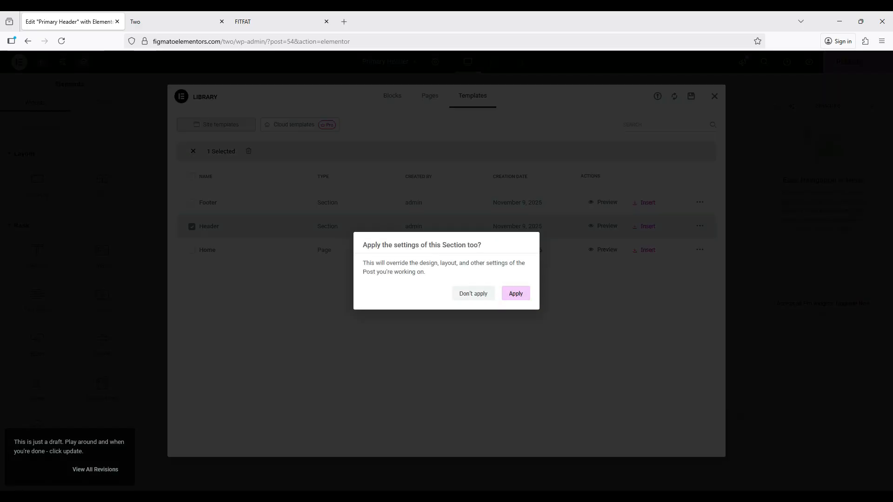
pyautogui.click(515, 293)
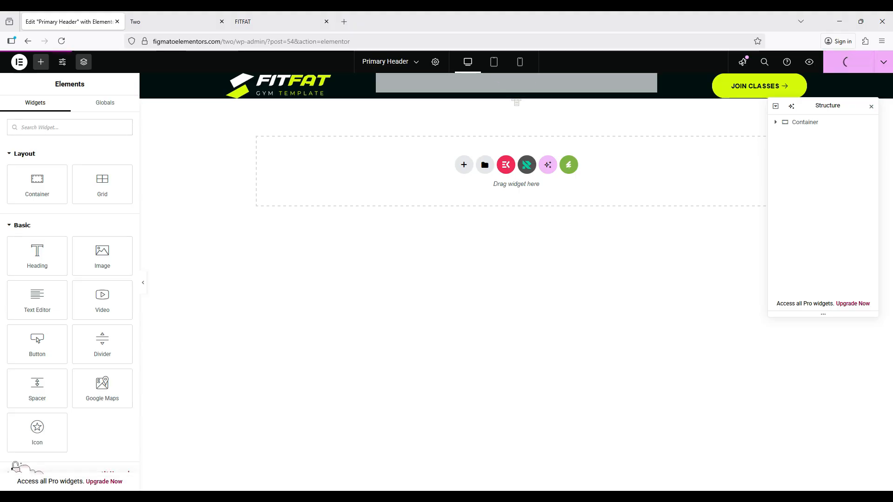
# Reload the live site to check the published header and compare its navigation with the FITFAT demo site.
pyautogui.click(516, 84)
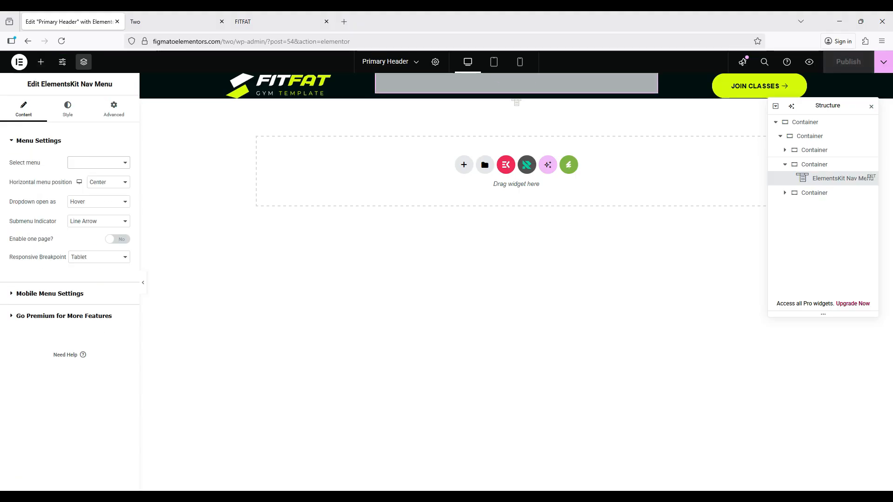
pyautogui.click(135, 21)
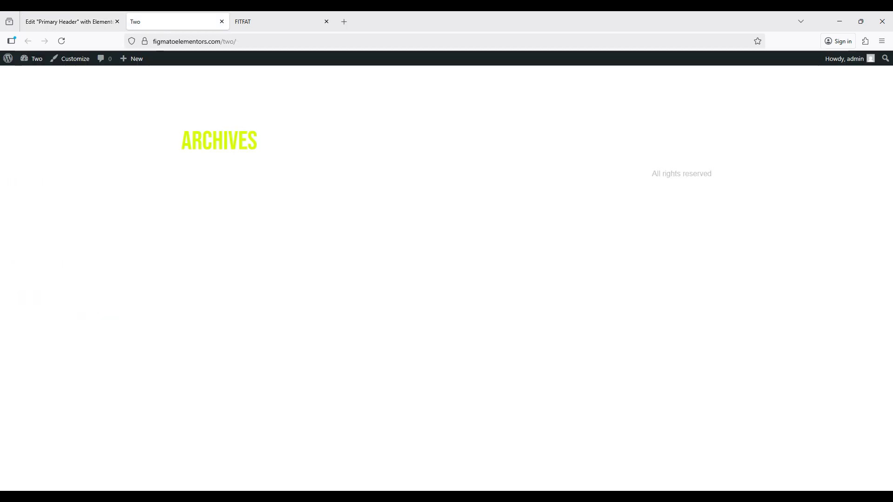
pyautogui.click(61, 41)
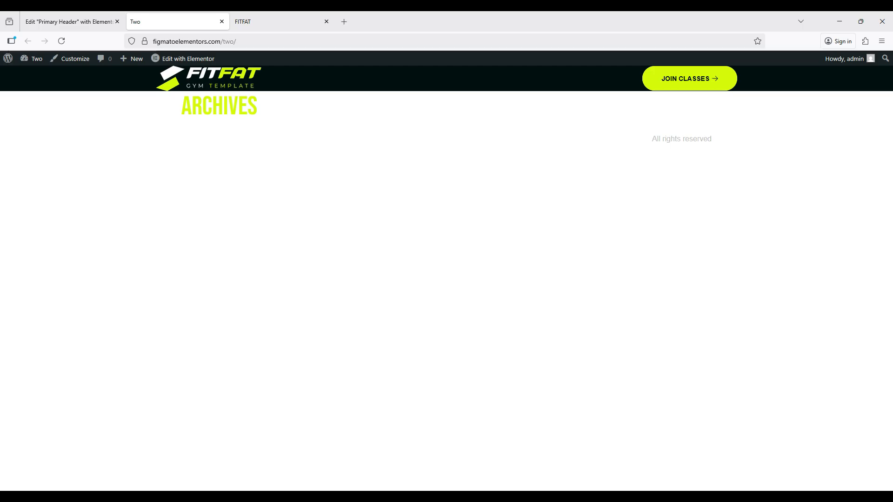
pyautogui.click(260, 21)
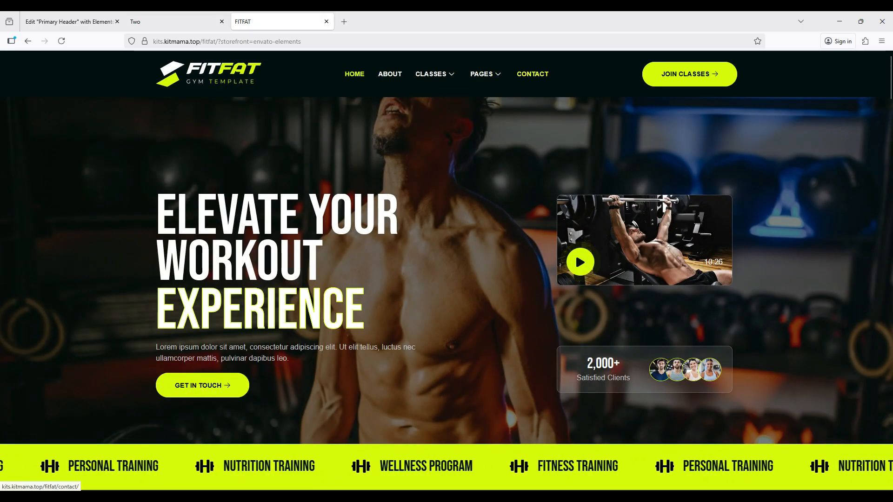
pyautogui.click(167, 22)
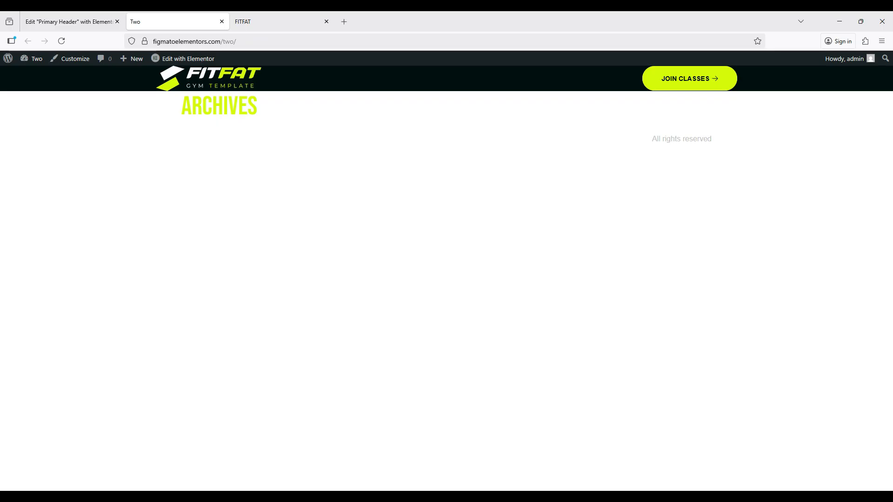
# Create a new WordPress menu named Primary Header with its display location set to Header.
pyautogui.moveTo(33, 59)
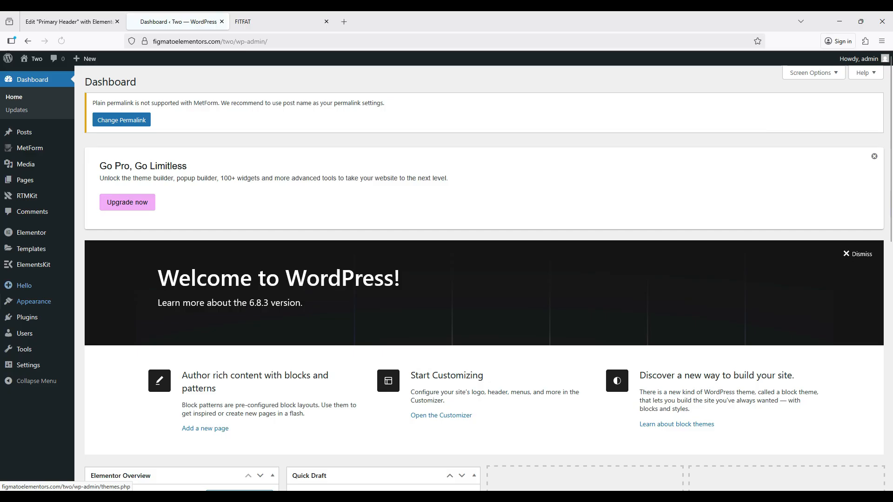
pyautogui.moveTo(33, 302)
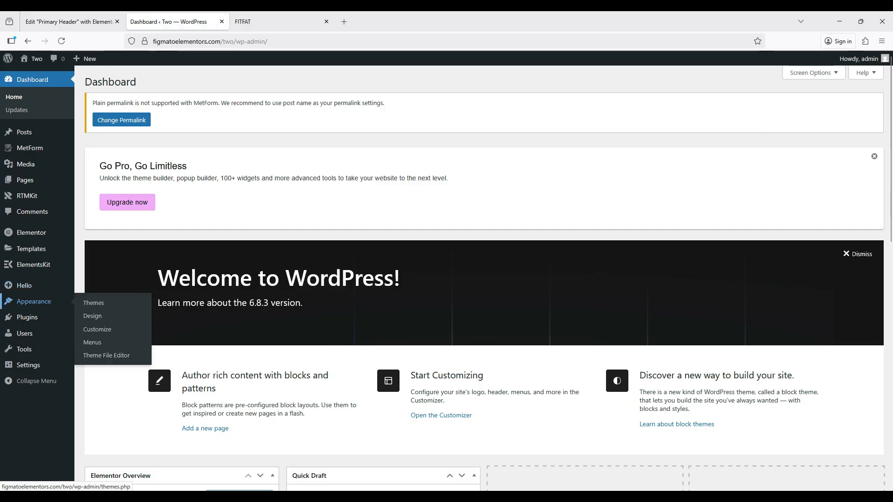
pyautogui.click(92, 342)
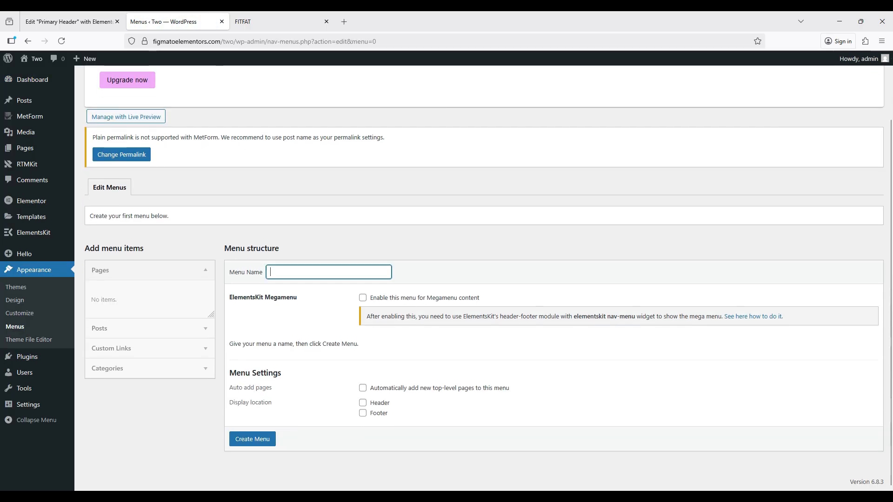
pyautogui.write('P')
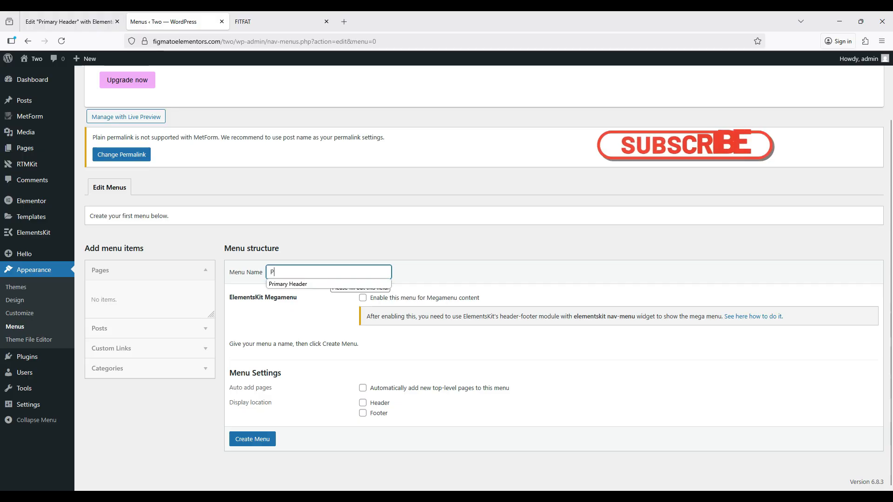
pyautogui.press('Down')
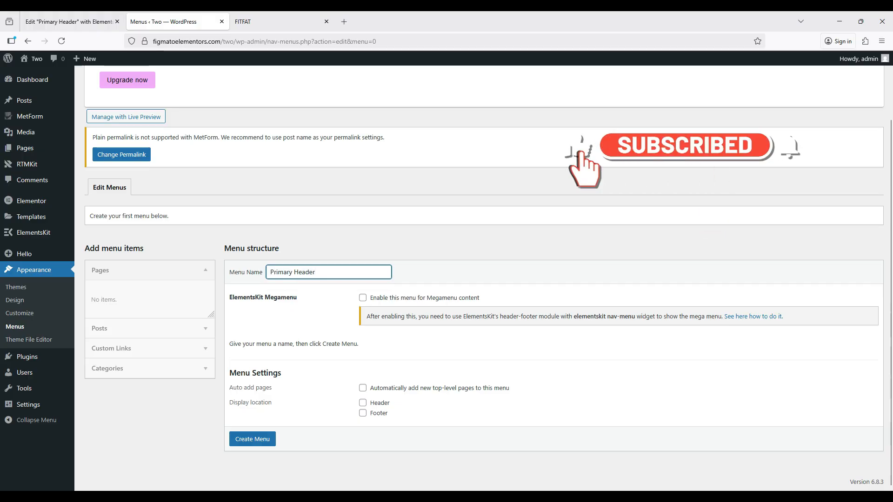
pyautogui.press('Return')
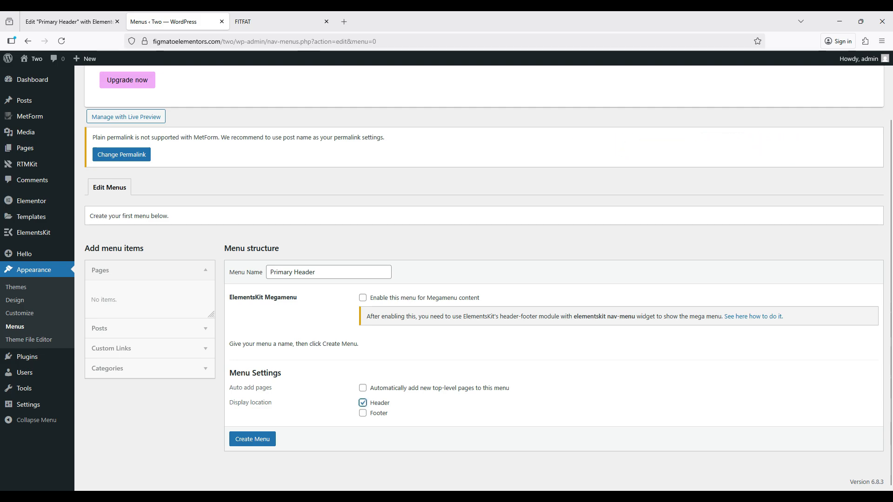
pyautogui.click(253, 439)
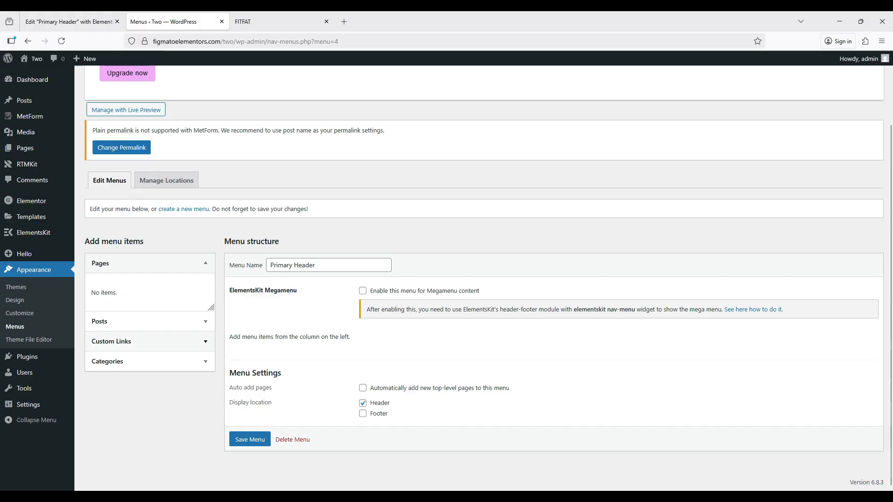
# Add a custom link with URL # and link text About to the Primary Header menu, and save the menu.
pyautogui.click(111, 341)
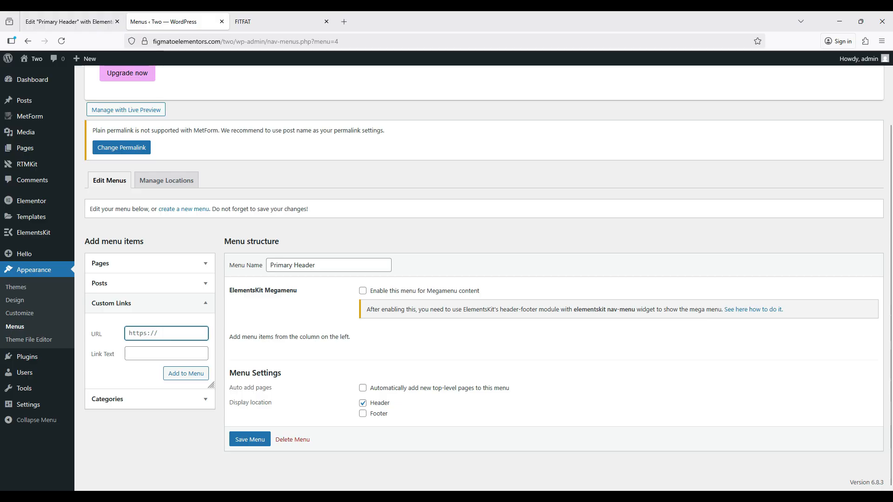
pyautogui.click(166, 353)
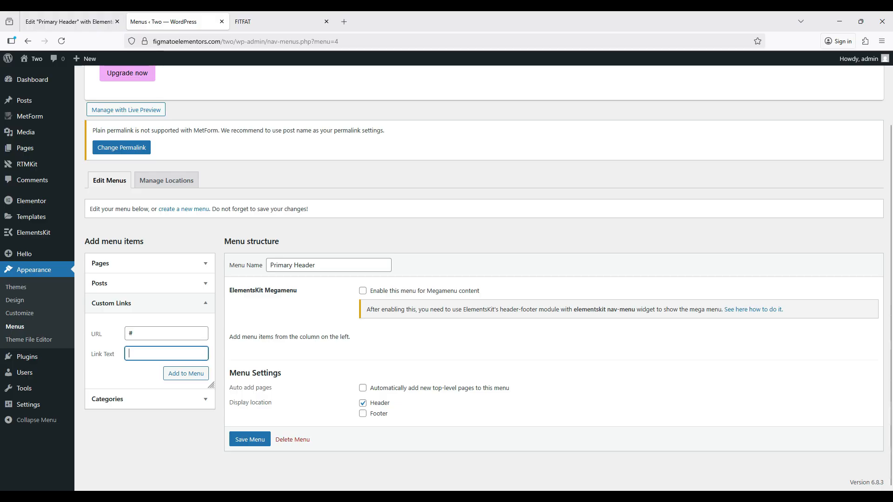
pyautogui.write('About')
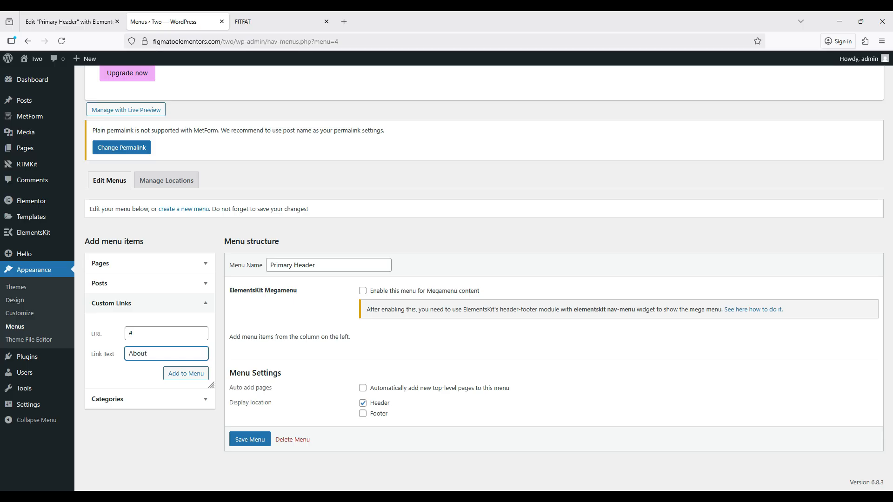
pyautogui.press('Return')
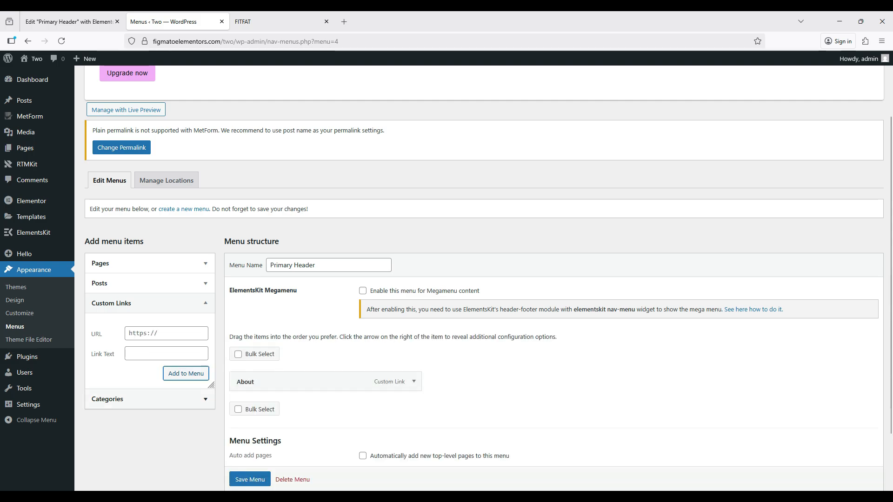
pyautogui.scroll(-1, 484, 289)
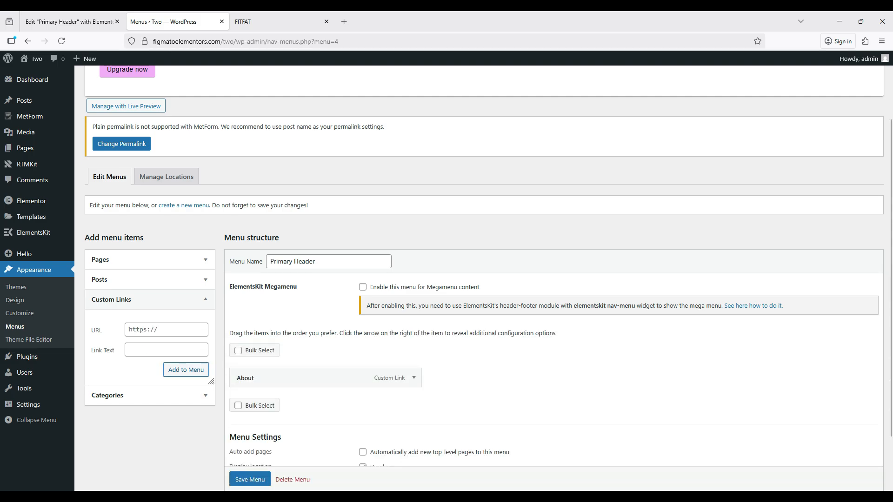
pyautogui.click(250, 457)
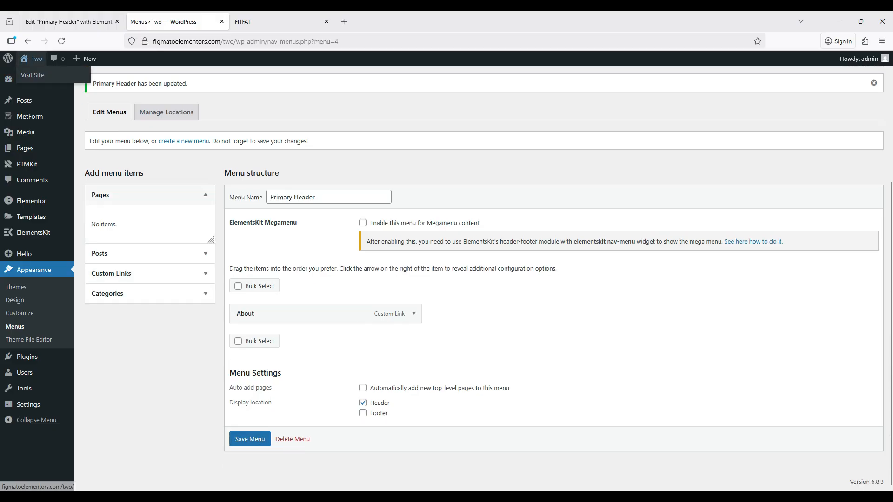
# Look for the new menu among the ElementsKit Nav Menu widget's choices, checking its name on the Menus page.
pyautogui.click(69, 21)
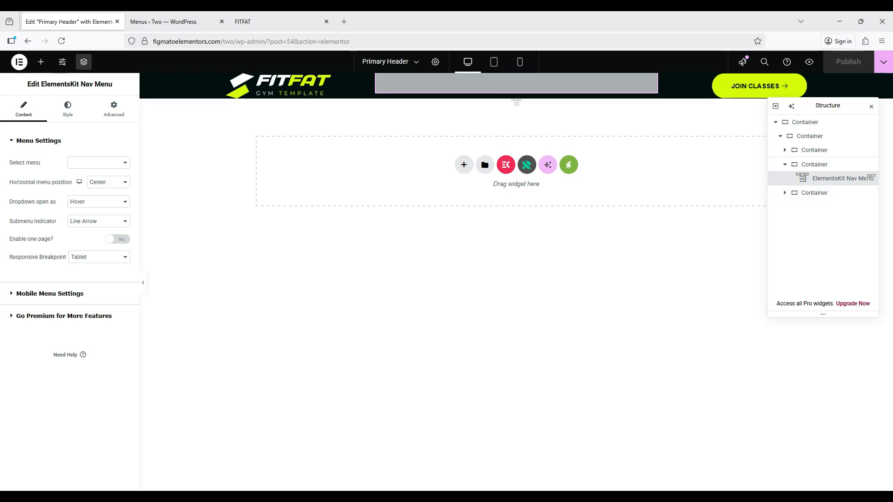
pyautogui.click(274, 21)
pyautogui.click(175, 22)
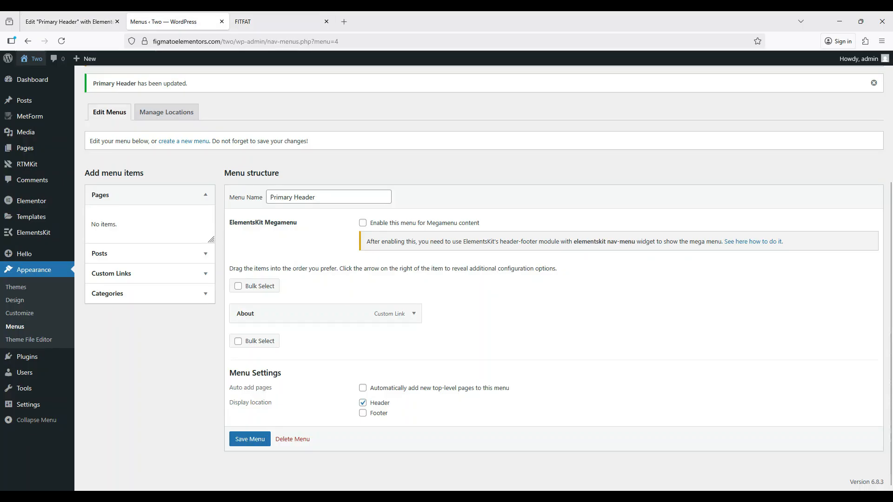
pyautogui.tripleClick(293, 197)
pyautogui.click(70, 22)
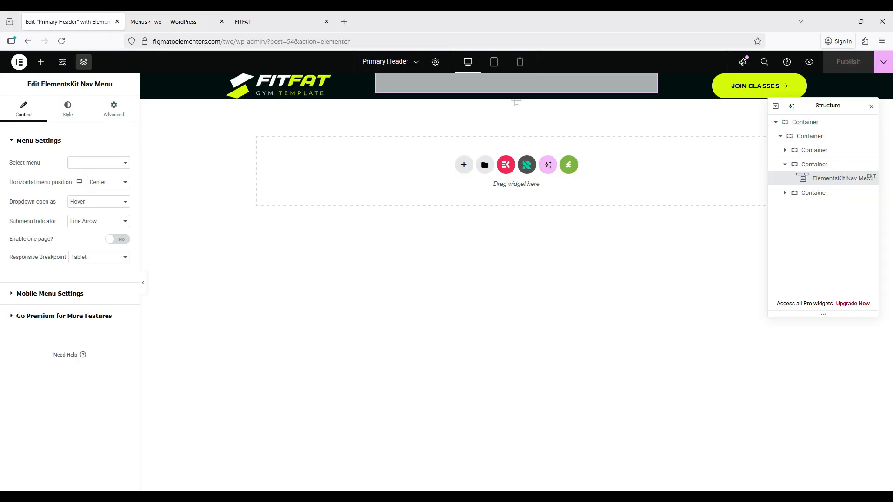
pyautogui.click(98, 163)
pyautogui.click(99, 163)
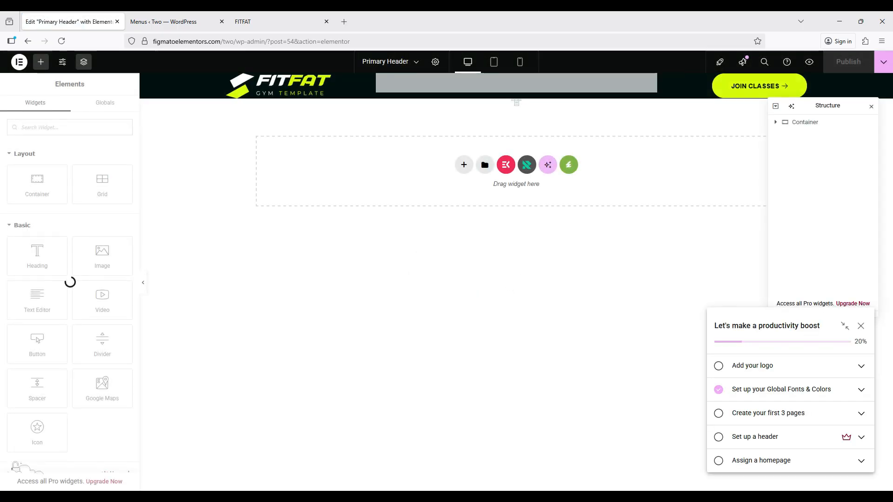
# Set the ElementsKit Nav Menu widget in the reloaded Primary Header to use the Primary Header menu, and publish it.
pyautogui.click(516, 86)
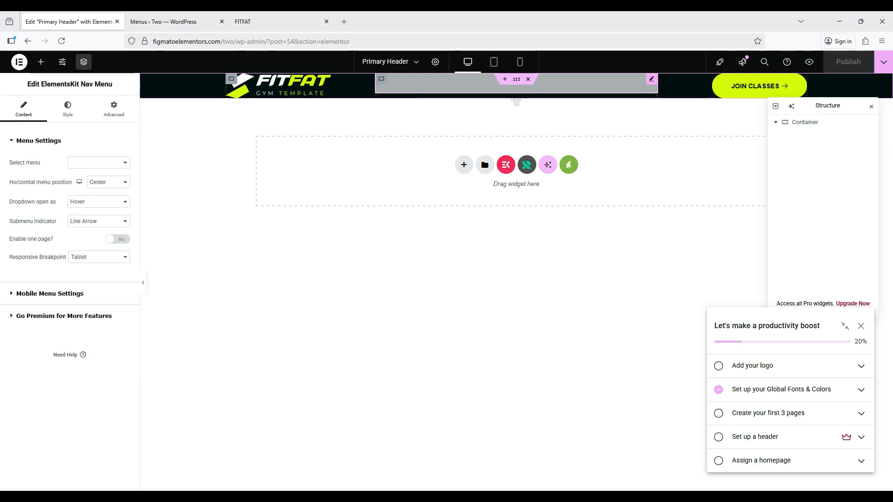
pyautogui.click(98, 162)
pyautogui.click(93, 177)
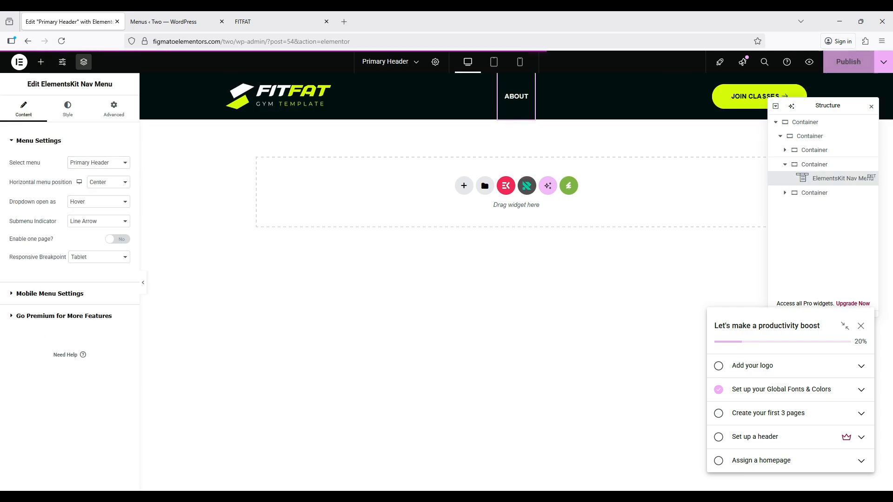
# Open the live site in a new tab, compare its header menu with the FITFAT demo, and close the Primary Header editor.
pyautogui.click(164, 22)
pyautogui.rightClick(33, 61)
pyautogui.click(66, 70)
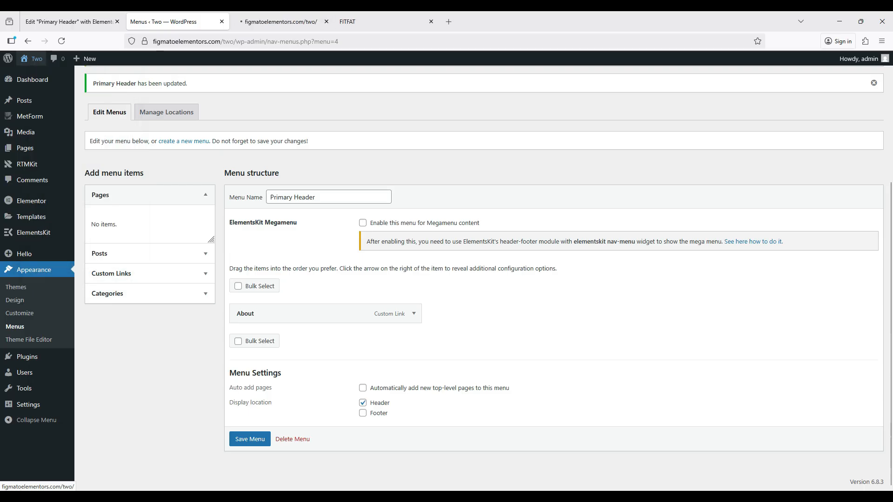
pyautogui.click(274, 22)
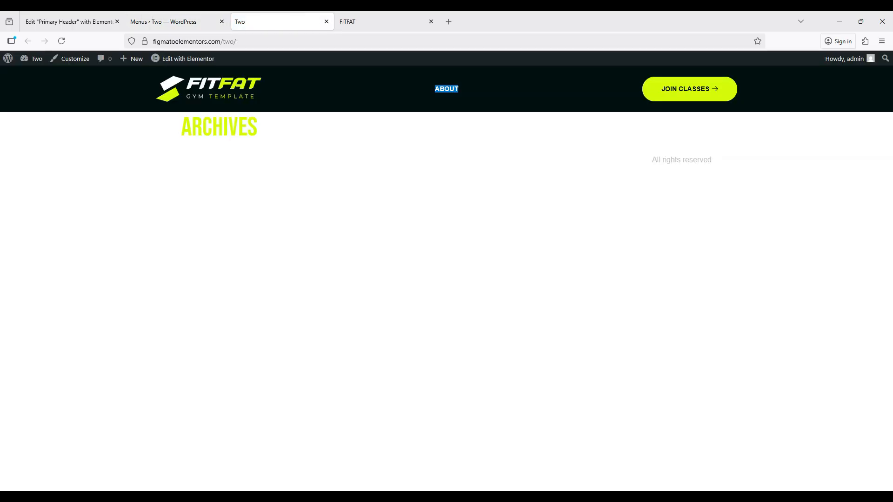
pyautogui.hotkey('ctrl', 'Tab')
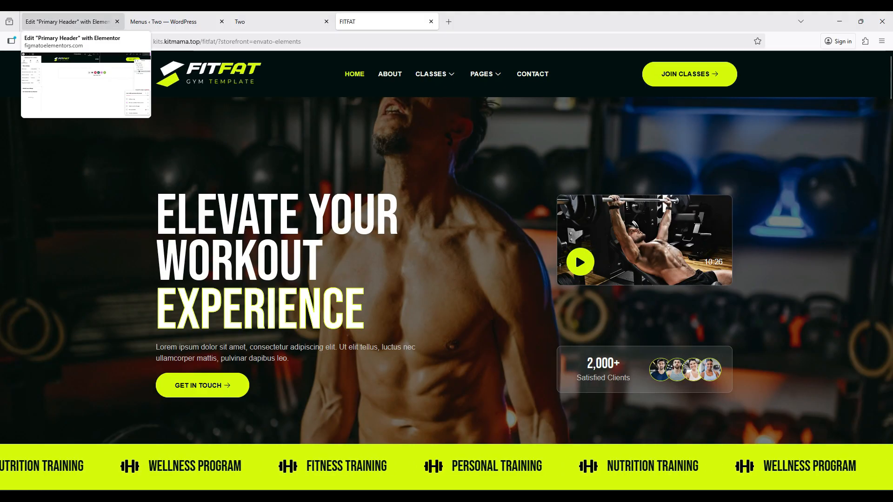
pyautogui.click(279, 21)
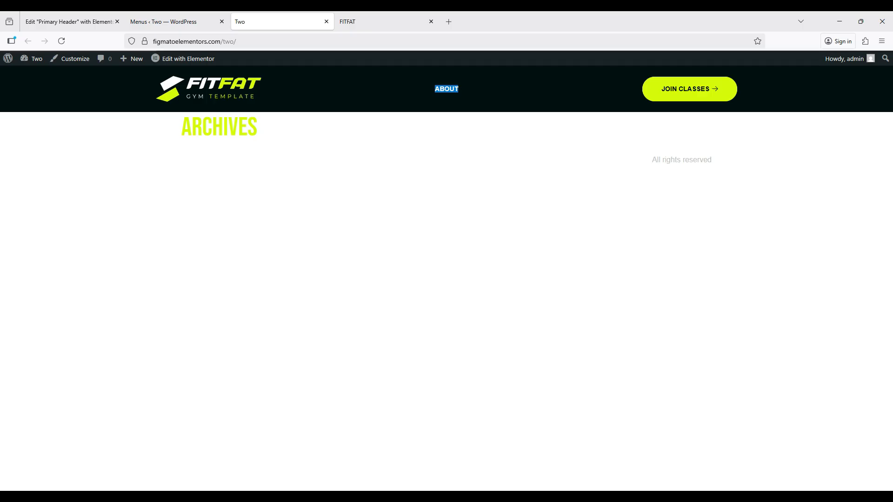
pyautogui.click(69, 21)
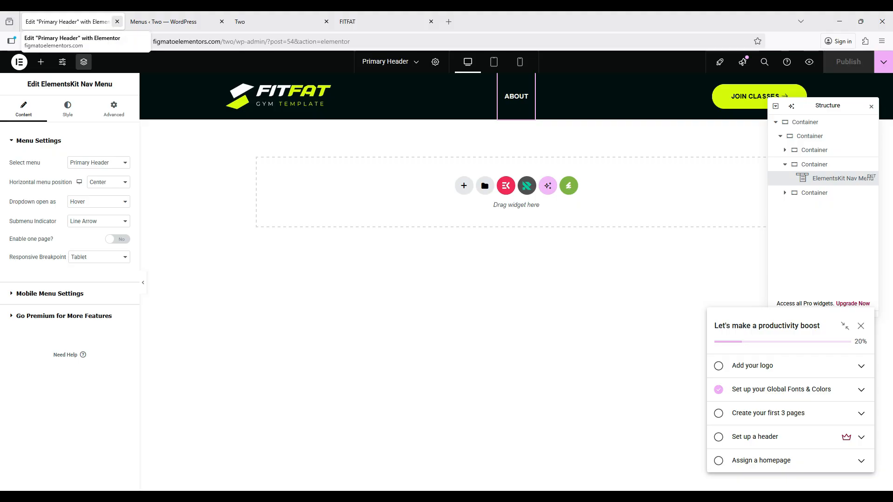
pyautogui.click(117, 21)
# Add a new ElementsKit Header Footer template and title it Primary Footer.
pyautogui.moveTo(33, 232)
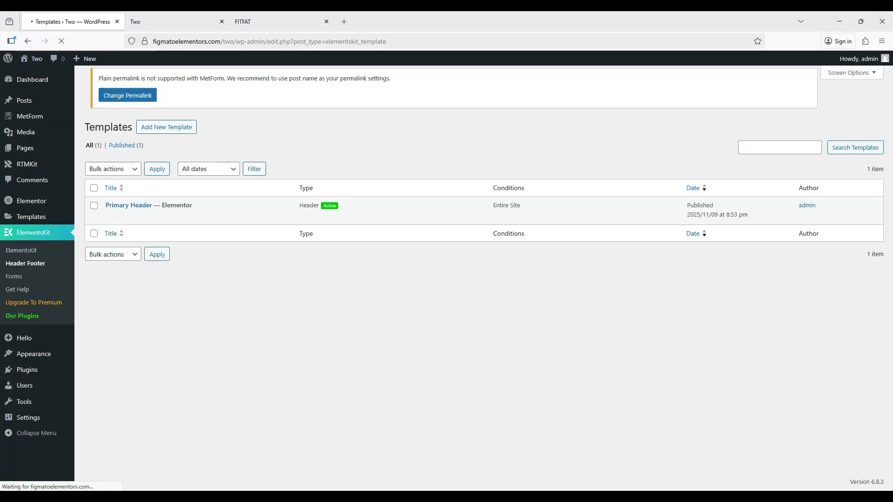
pyautogui.click(166, 82)
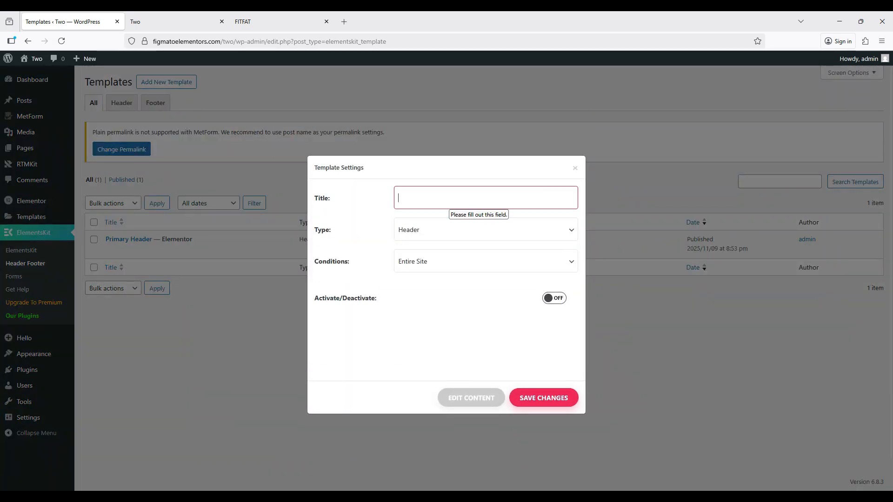
pyautogui.write('P')
pyautogui.press('Down')
pyautogui.press('Return')
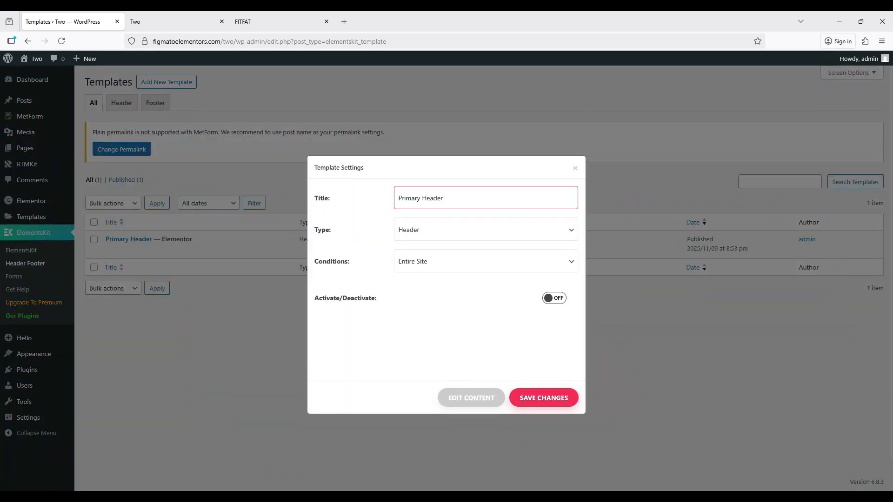
pyautogui.hotkey('ctrl', 'shift', 'Left')
pyautogui.press('BackSpace')
pyautogui.press('BackSpace')
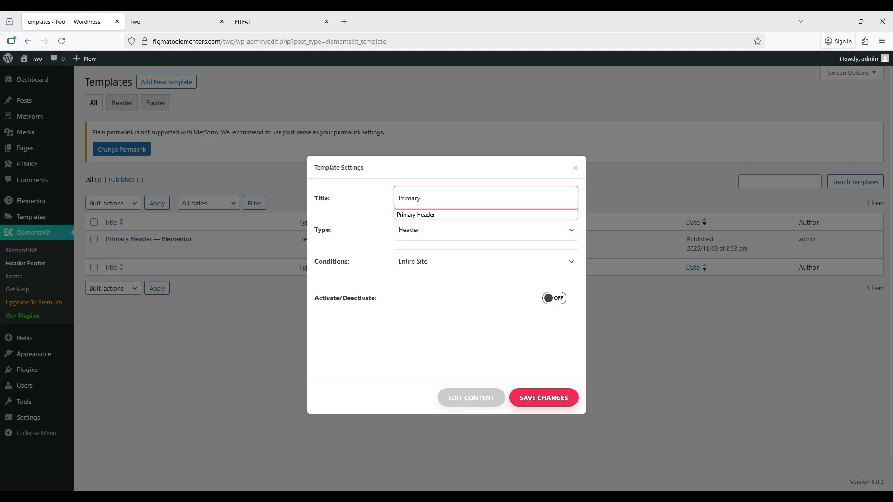
pyautogui.write('Footer')
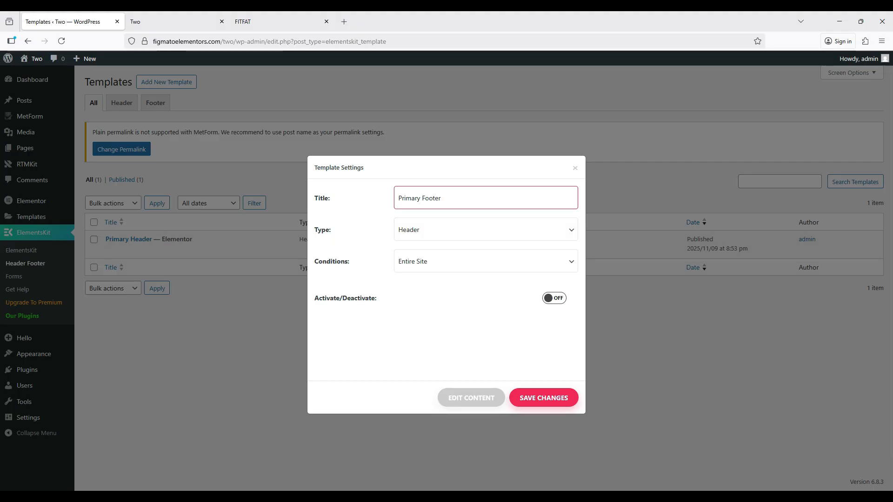
# Set the Primary Footer template's type to Footer, activate it and save the template settings.
pyautogui.click(485, 230)
pyautogui.click(485, 263)
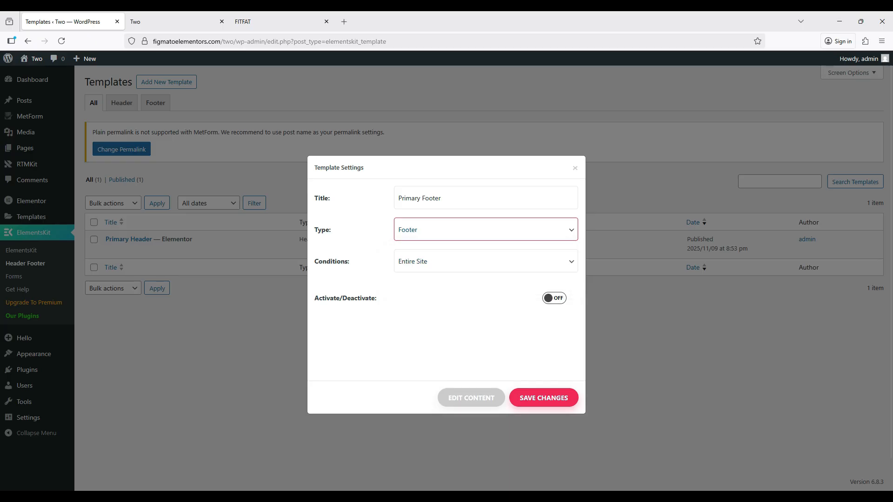
pyautogui.click(554, 298)
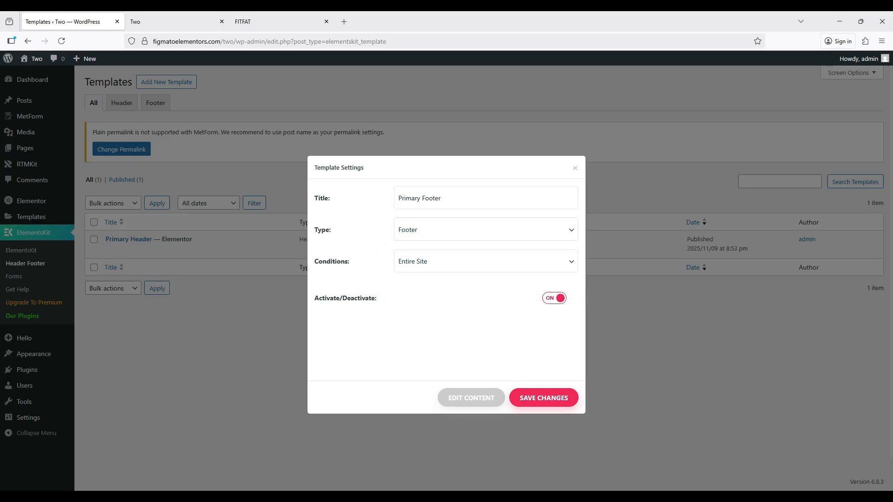
pyautogui.click(543, 398)
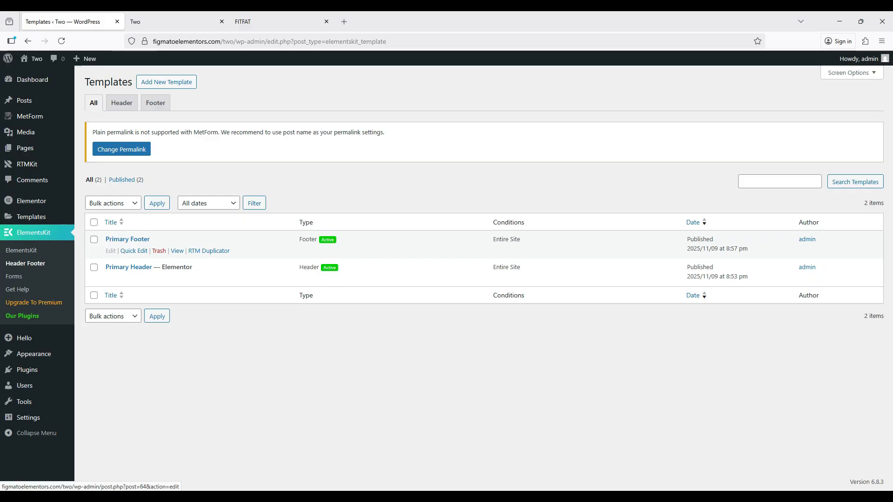
# Open the Primary Footer template's content for editing and set its page layout to Elementor Full Width.
pyautogui.click(111, 251)
pyautogui.click(471, 398)
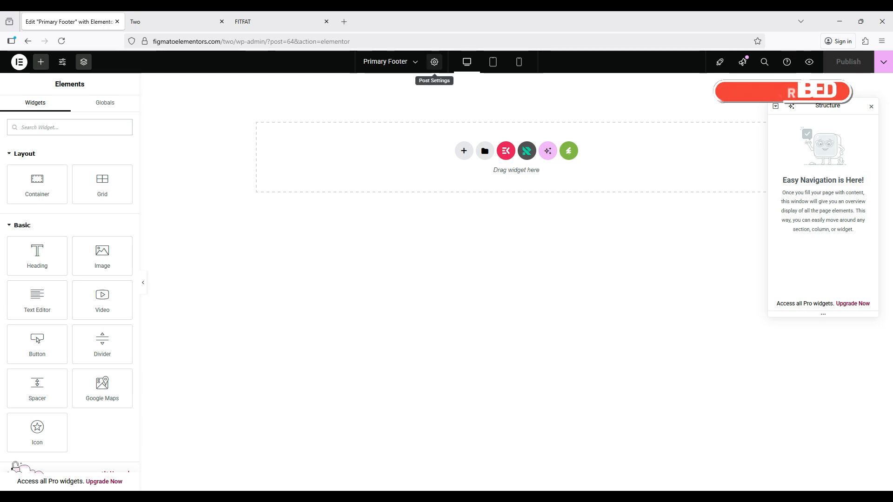
pyautogui.click(434, 62)
pyautogui.click(99, 324)
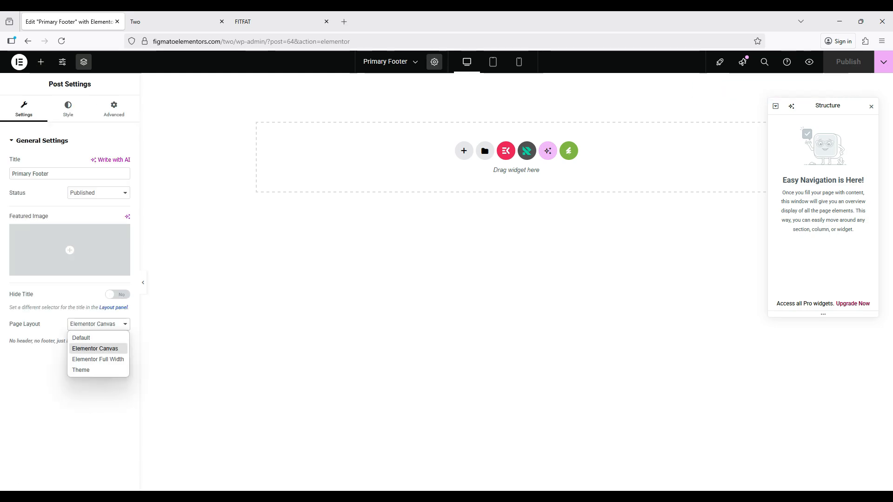
pyautogui.click(91, 359)
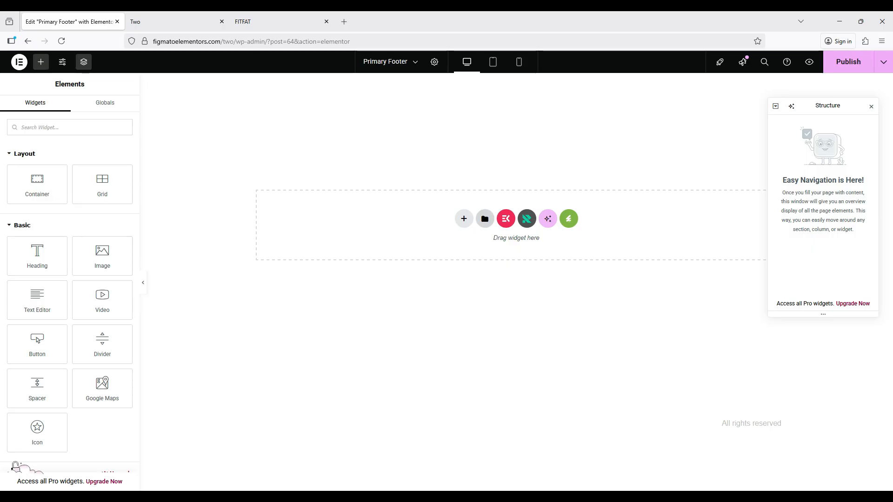
# Insert the saved Footer section from the site templates into Primary Footer and publish it.
pyautogui.click(484, 218)
pyautogui.click(473, 95)
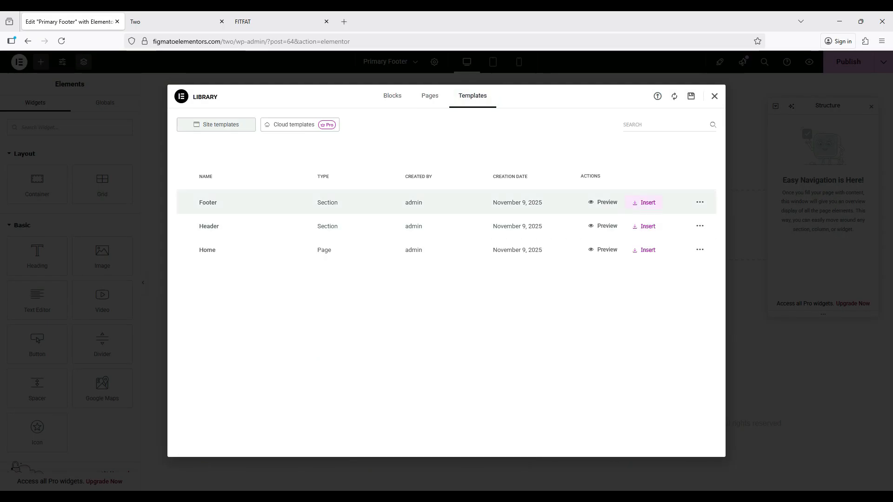
pyautogui.click(644, 203)
pyautogui.click(514, 293)
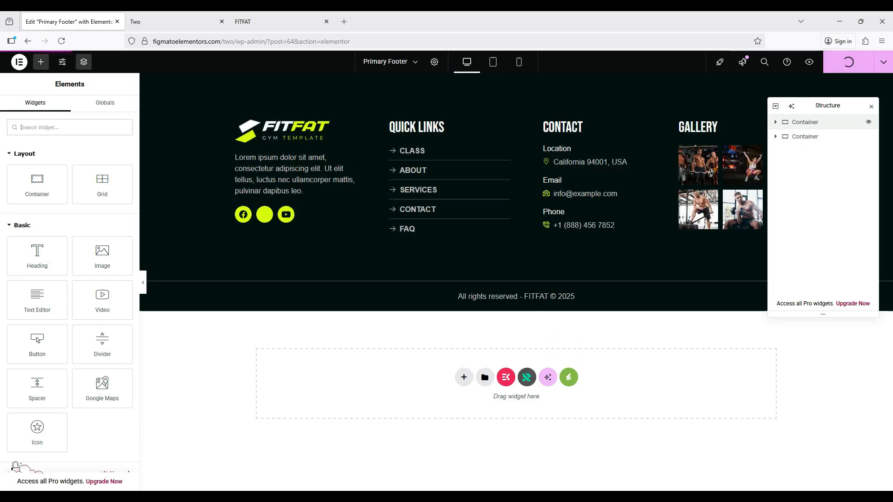
# Reload the live site to check the footer, and compare it with the FITFAT demo site.
pyautogui.click(174, 21)
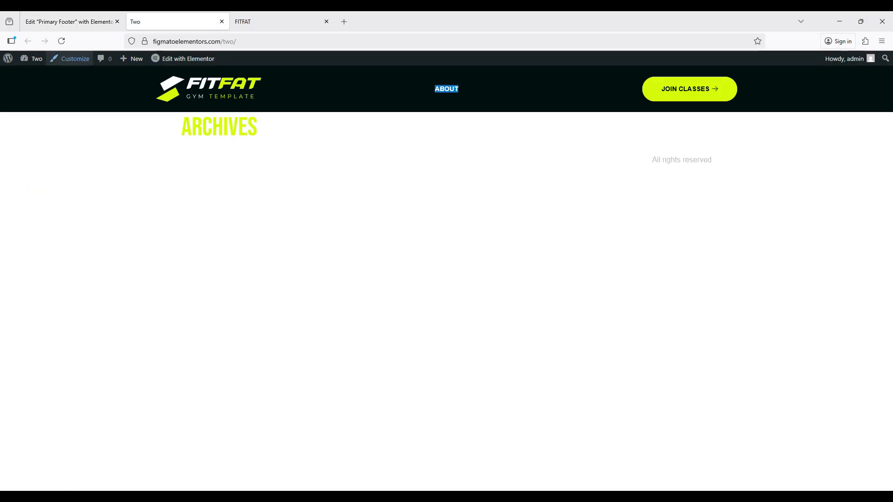
pyautogui.click(62, 41)
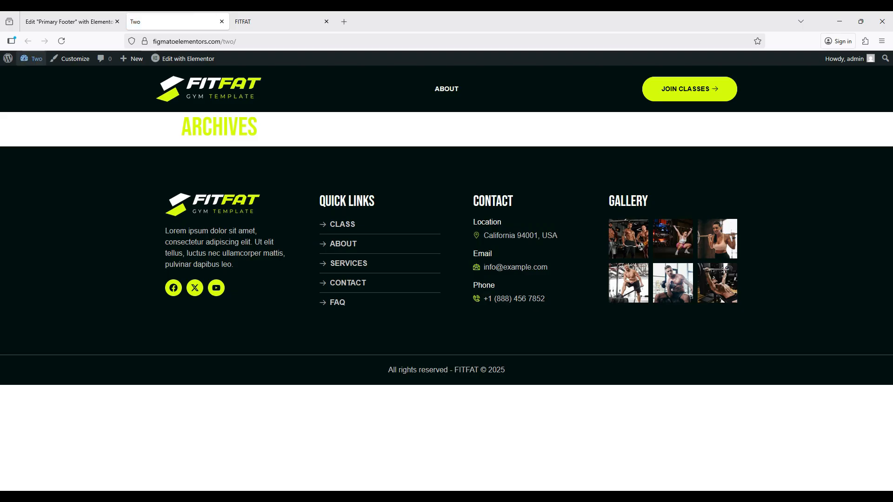
pyautogui.click(279, 21)
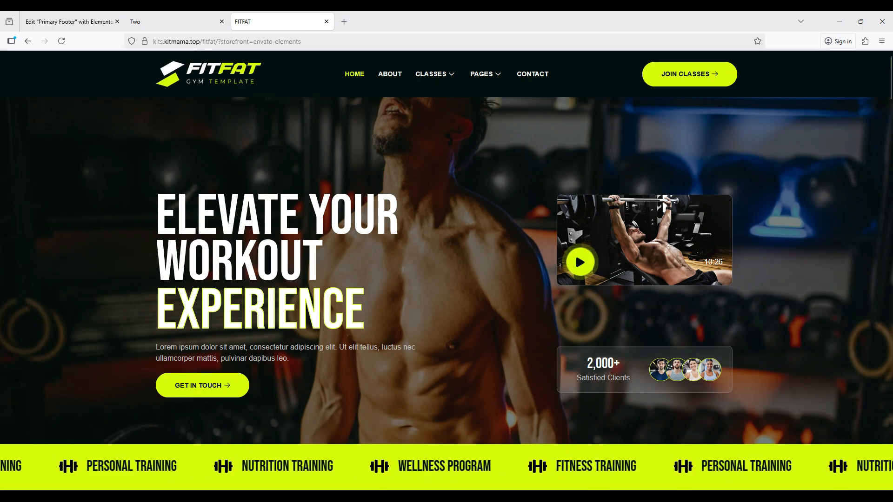
pyautogui.click(177, 21)
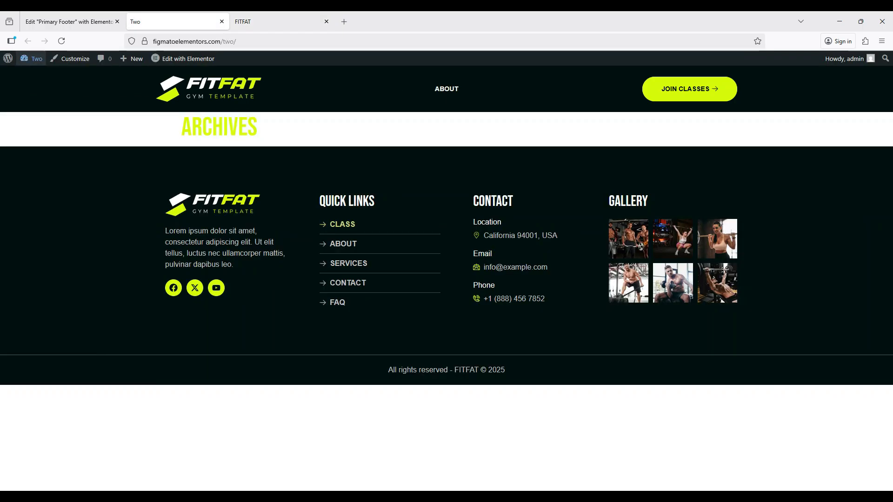
# Add a new WordPress page titled Home from the site's dashboard and publish it.
pyautogui.moveTo(33, 59)
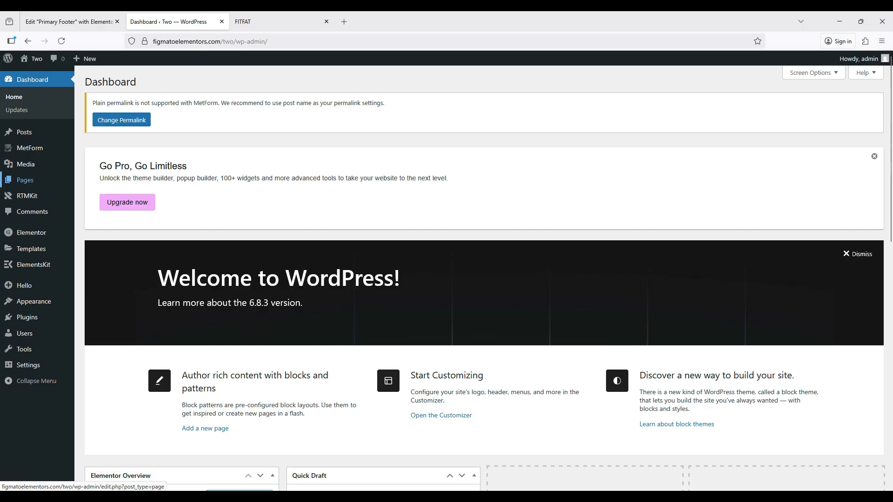
pyautogui.click(25, 180)
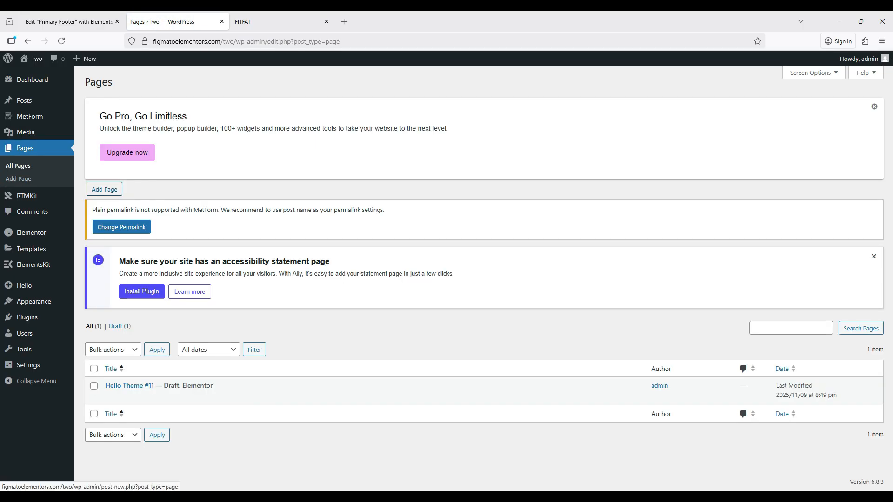
pyautogui.click(104, 190)
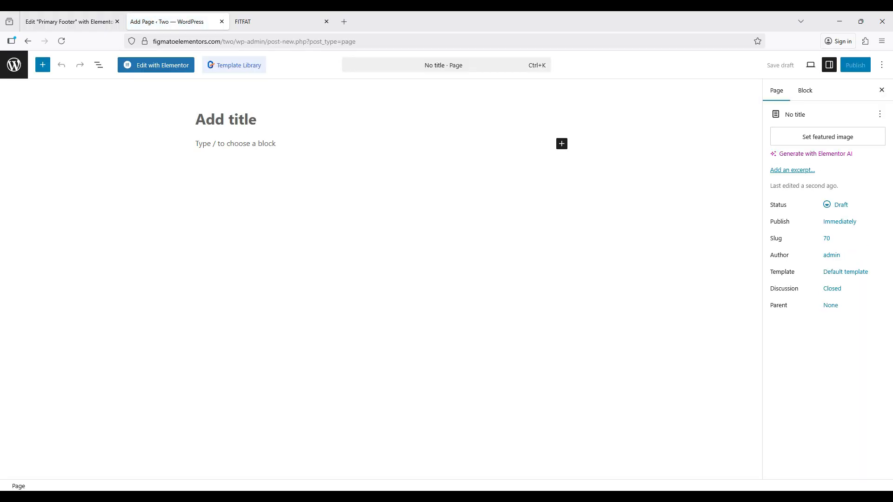
pyautogui.write('Home')
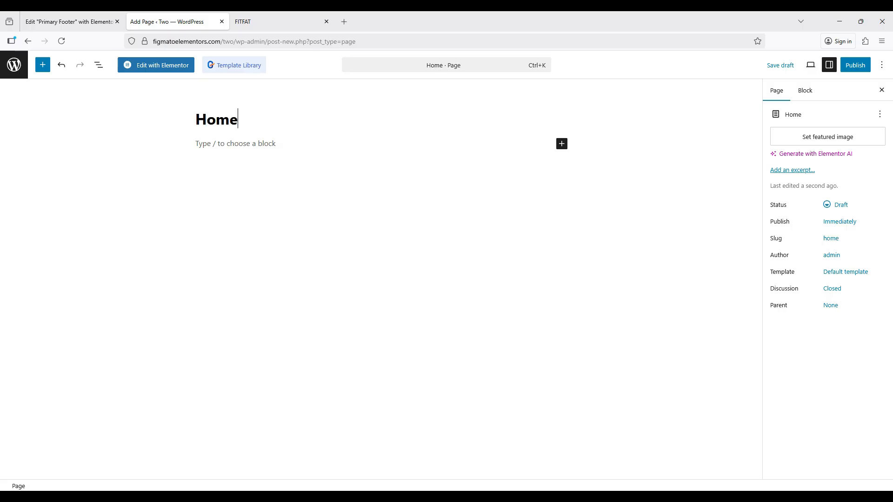
pyautogui.click(856, 65)
pyautogui.click(856, 65)
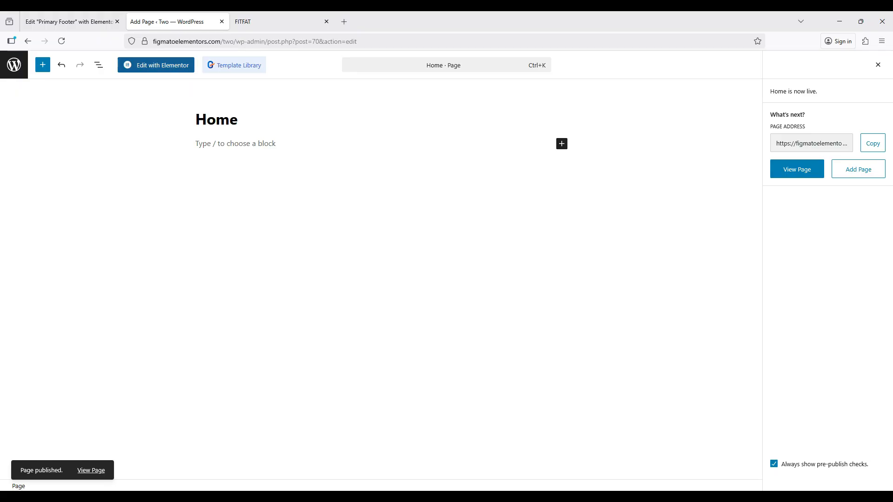
# Open the Home page in Elementor and set its page layout to Elementor Full Width.
pyautogui.click(156, 65)
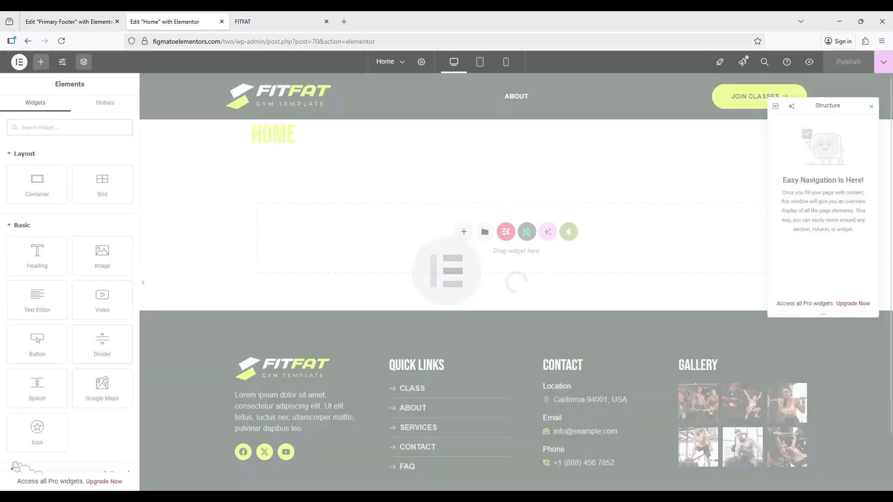
pyautogui.click(421, 62)
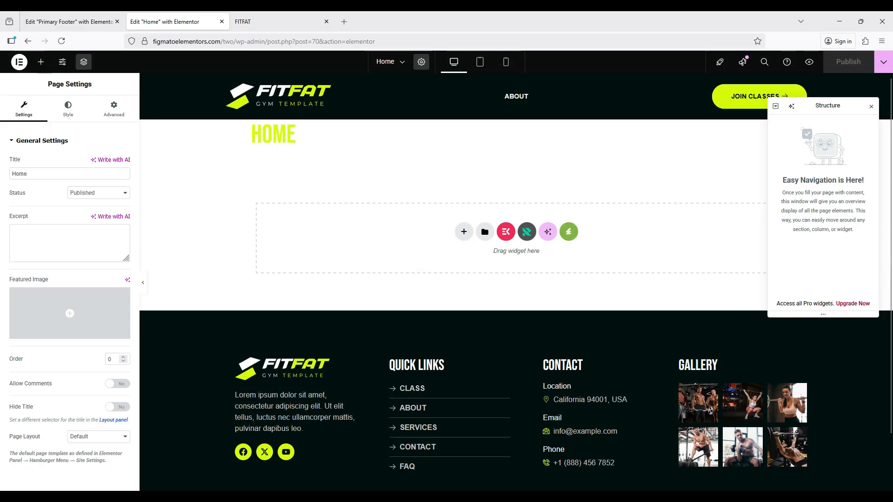
pyautogui.click(98, 436)
pyautogui.click(93, 470)
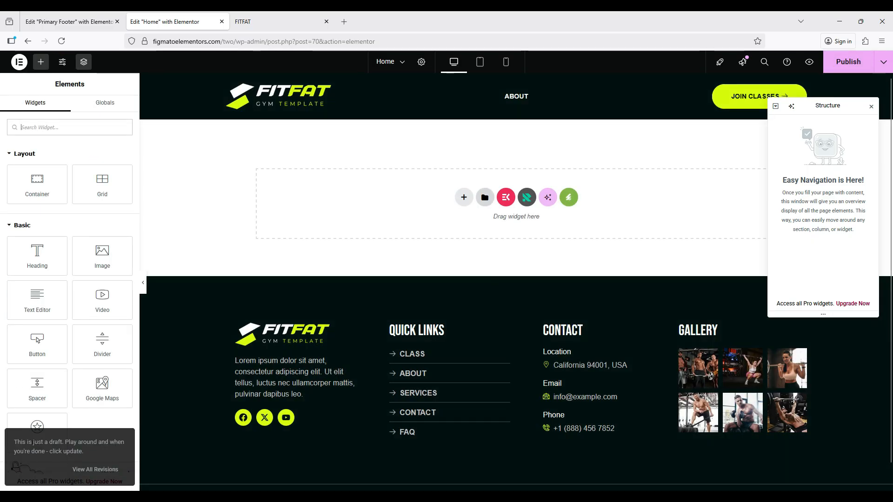
# Insert the saved Home page template into the Home page, look over the imported sections and publish the page.
pyautogui.click(484, 198)
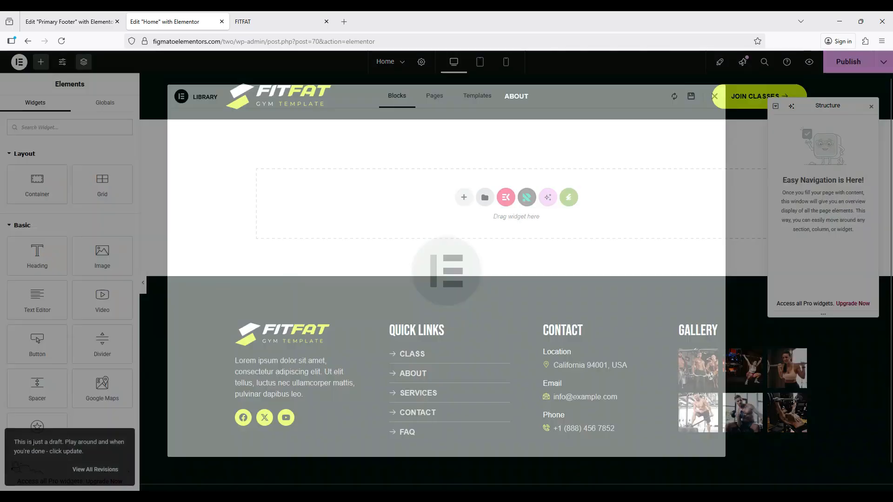
pyautogui.click(473, 96)
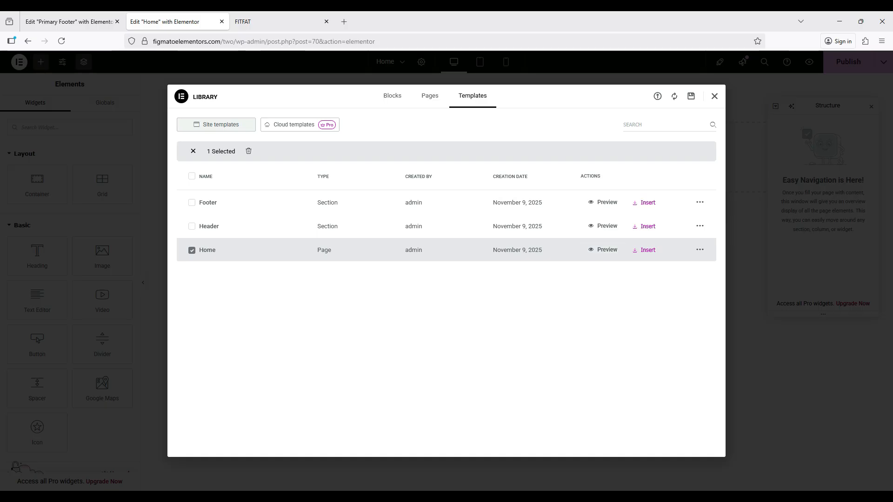
pyautogui.click(193, 151)
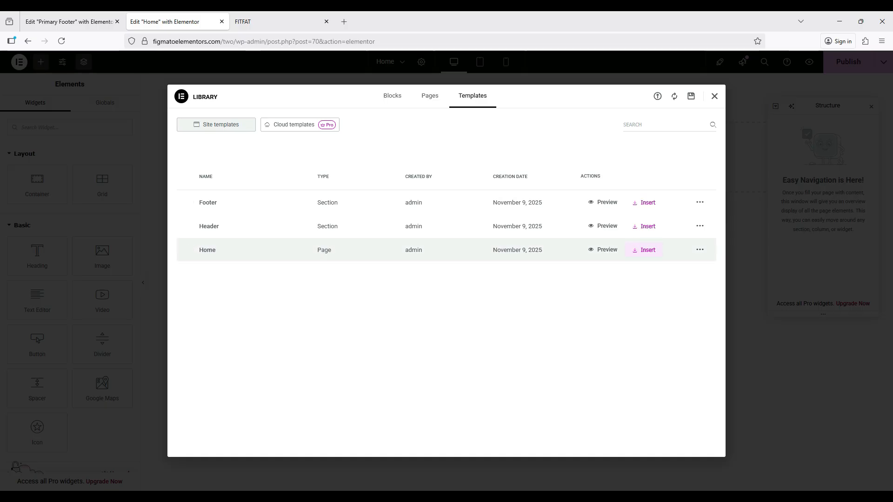
pyautogui.click(644, 250)
pyautogui.click(515, 293)
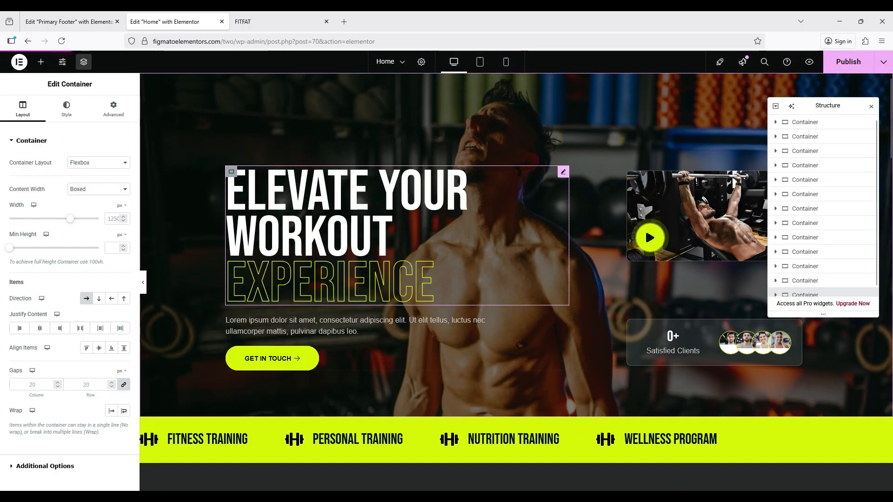
pyautogui.scroll(-3, 397, 216)
pyautogui.scroll(3, 398, 215)
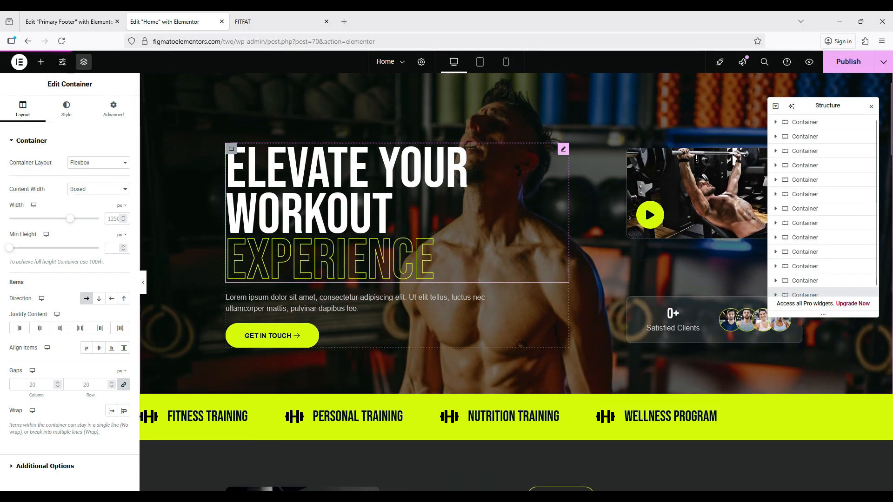
pyautogui.scroll(1, 397, 216)
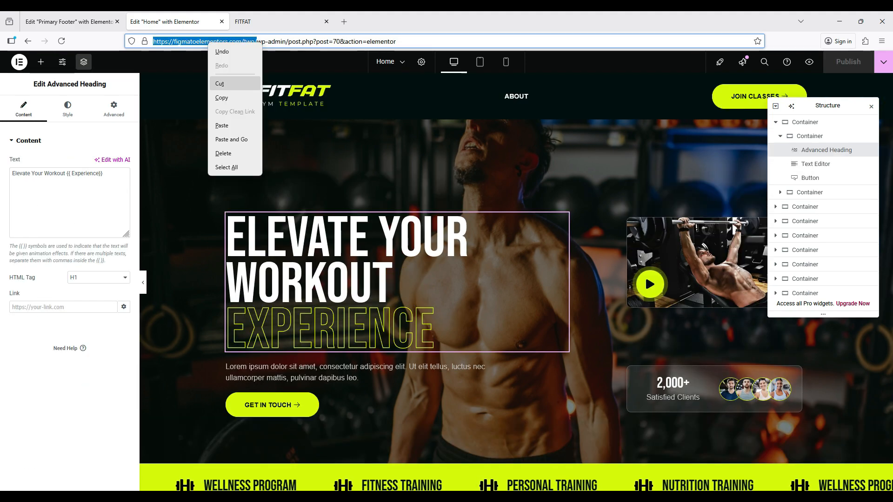
pyautogui.click(223, 91)
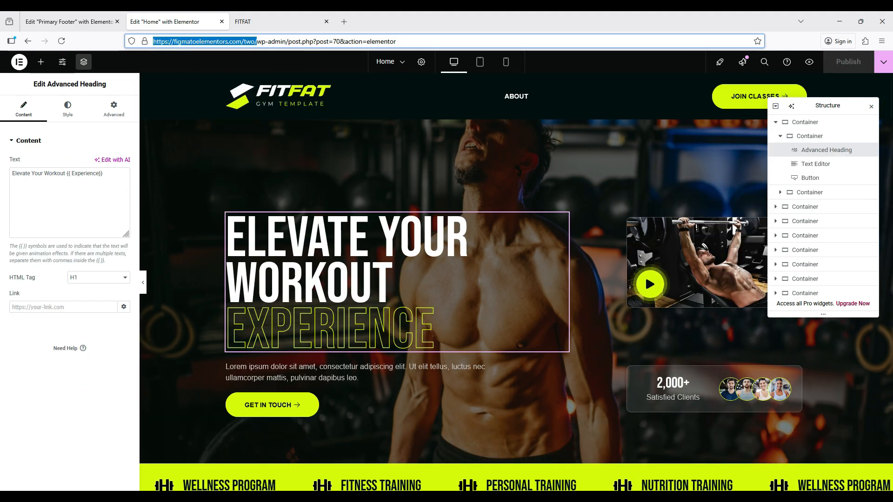
pyautogui.hotkey('ctrl', 't')
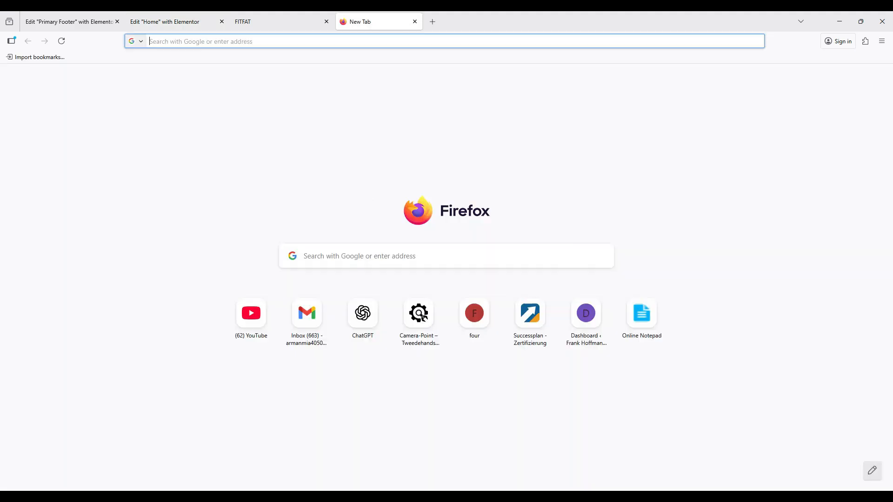
pyautogui.rightClick(343, 41)
pyautogui.click(358, 112)
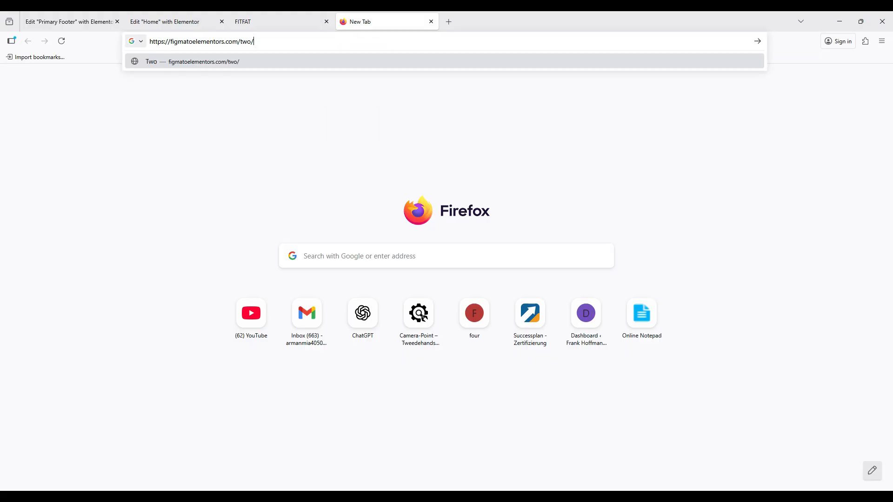
pyautogui.press('Return')
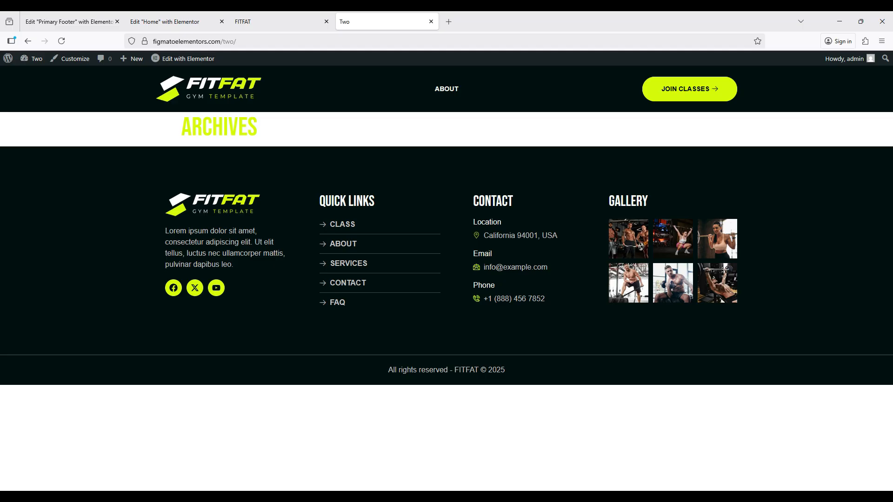
pyautogui.moveTo(181, 127); pyautogui.dragTo(665, 89)
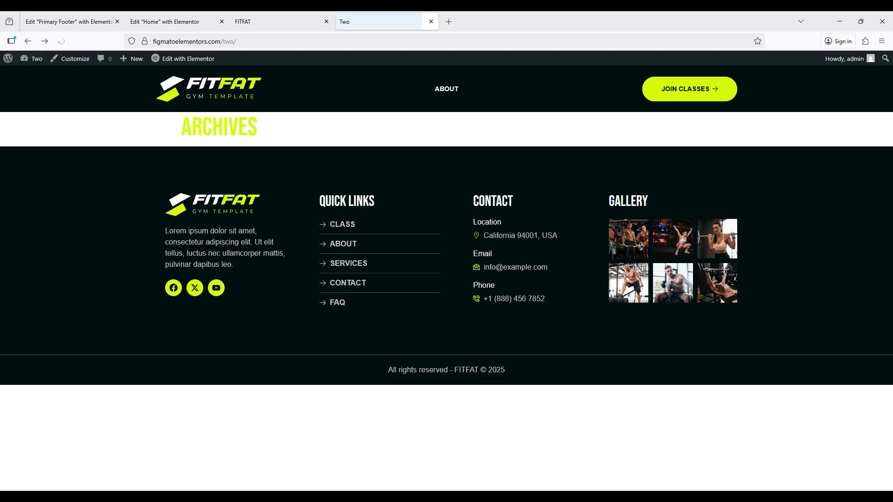
# In the site's Reading Settings, make the homepage display a static page, choose Home as the homepage and save the changes.
pyautogui.moveTo(32, 58)
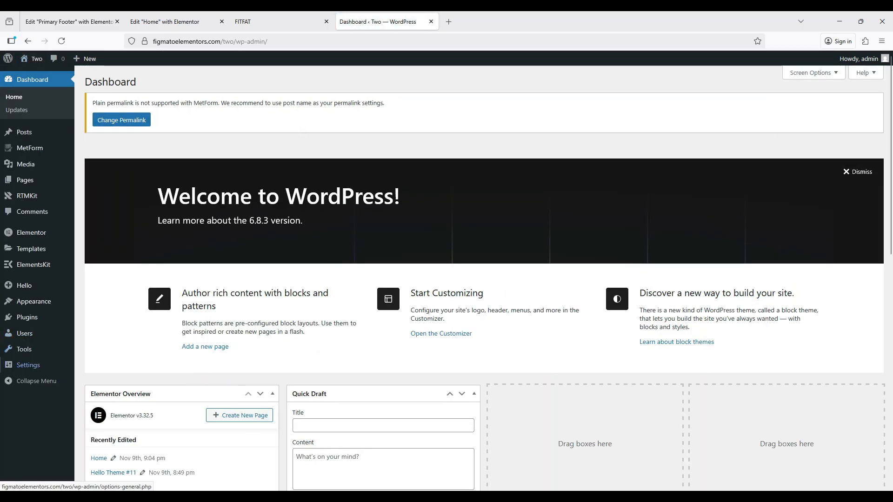
pyautogui.moveTo(28, 365)
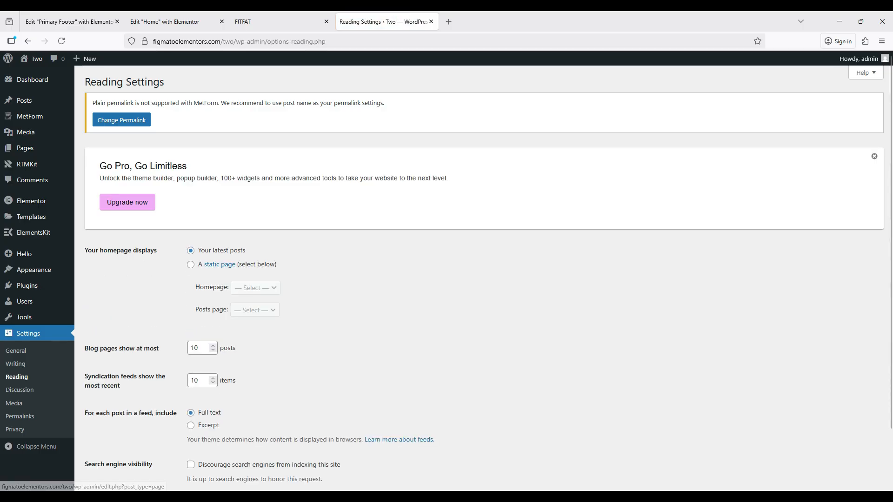
pyautogui.click(191, 264)
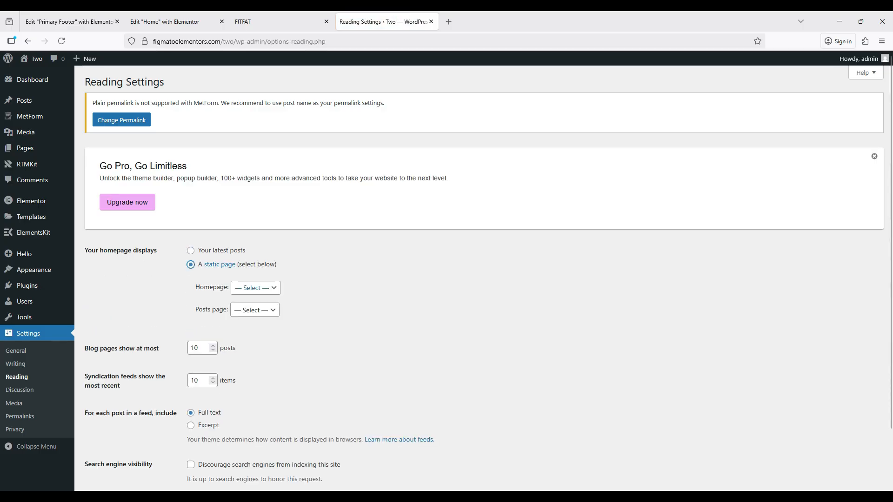
pyautogui.click(256, 288)
pyautogui.click(247, 316)
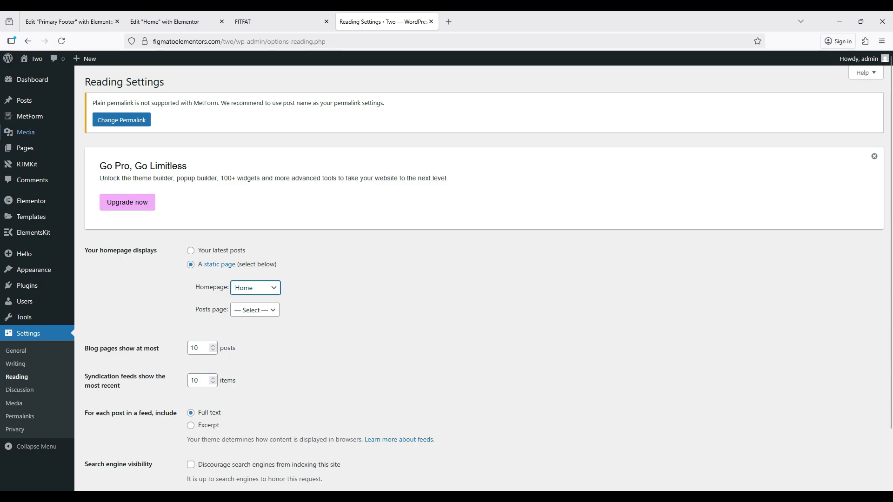
pyautogui.scroll(-3, 483, 279)
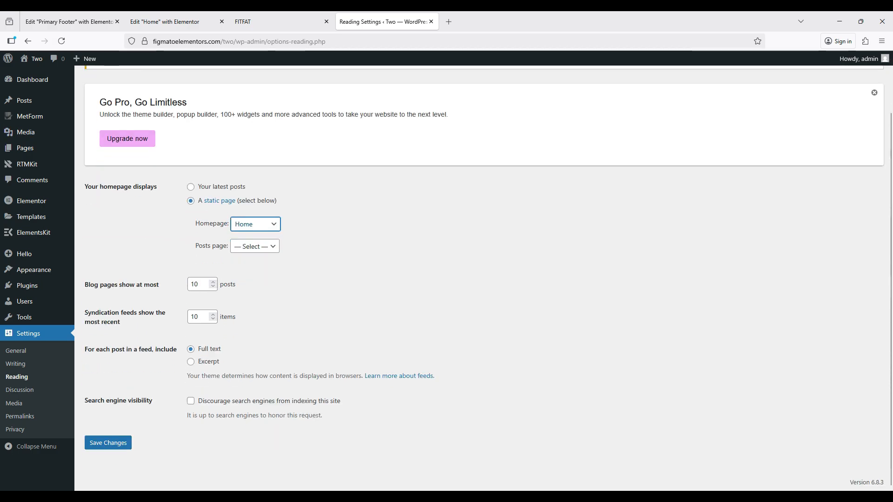
pyautogui.click(108, 442)
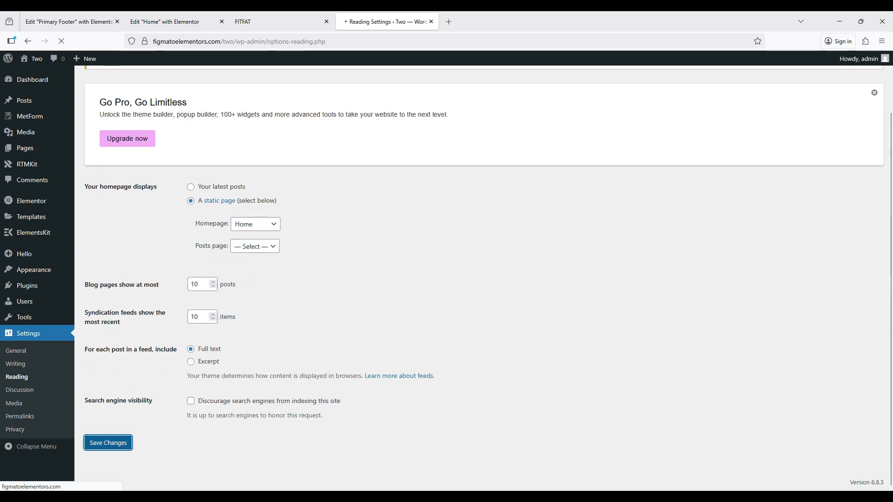
# Open the site's front page in a new tab, review it from hero section to footer, and return to the Reading Settings.
pyautogui.rightClick(24, 59)
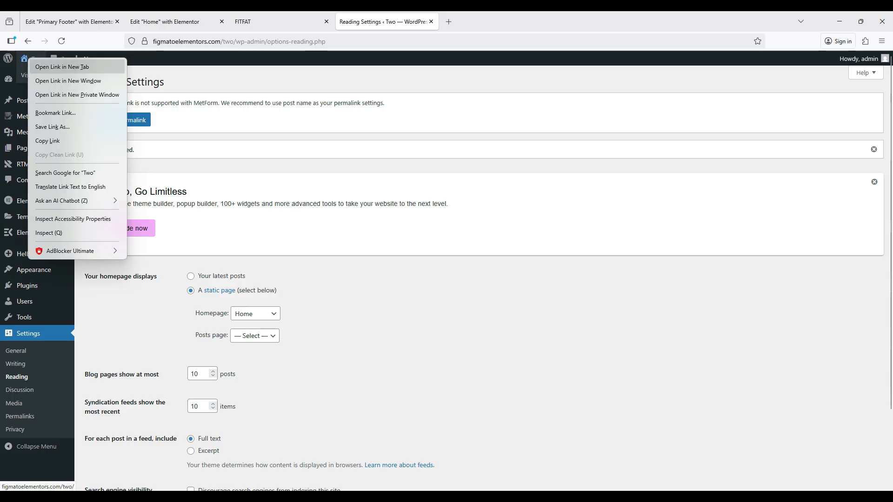
pyautogui.click(52, 66)
pyautogui.click(488, 21)
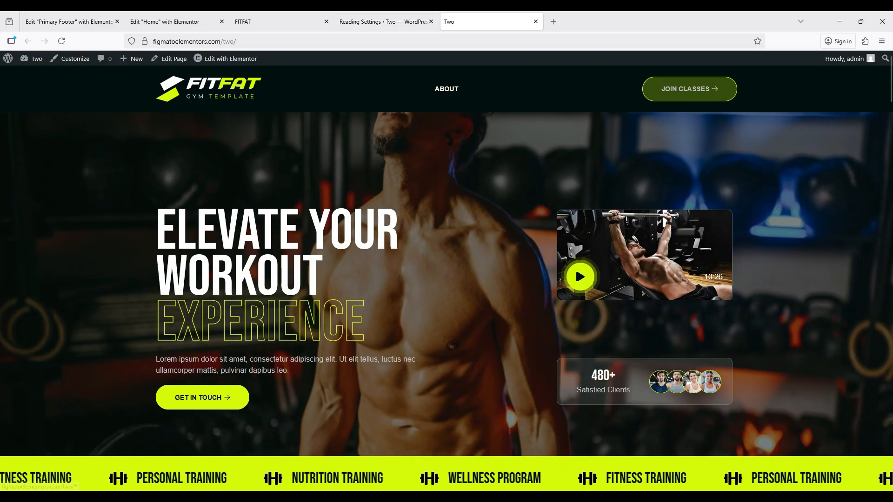
pyautogui.scroll(-5, 446, 279)
pyautogui.scroll(-20, 447, 279)
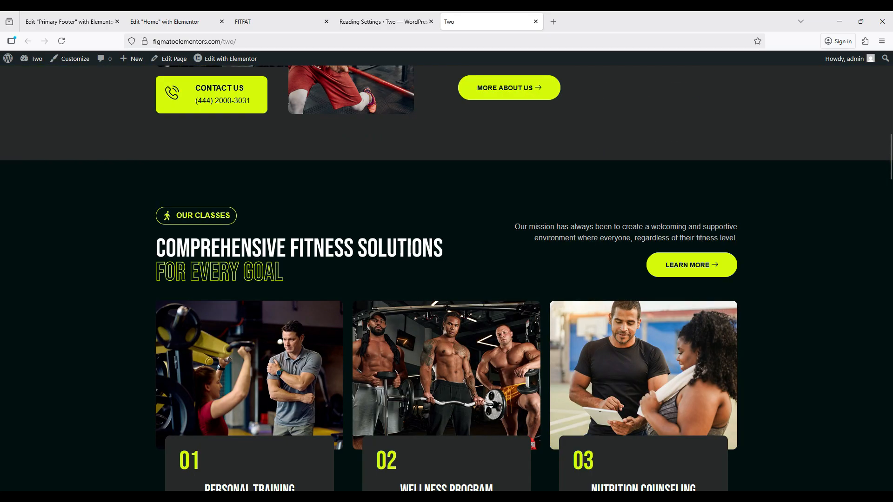
pyautogui.scroll(-20, 447, 279)
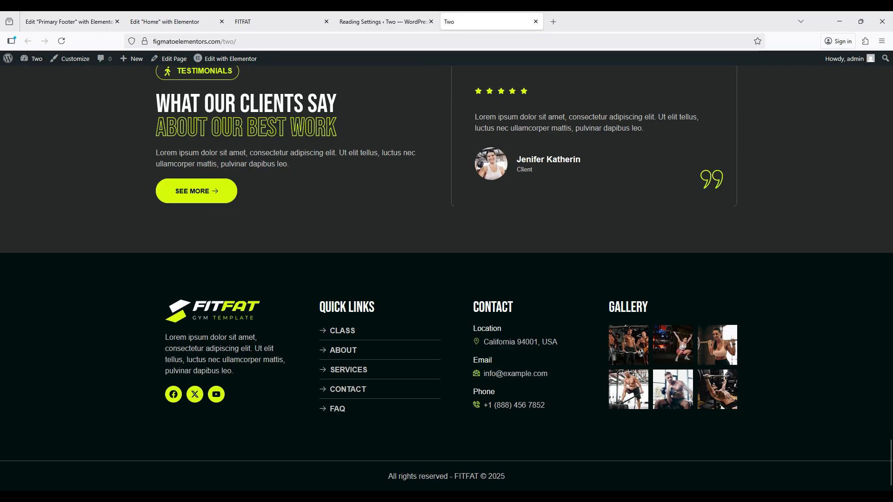
pyautogui.scroll(14, 447, 279)
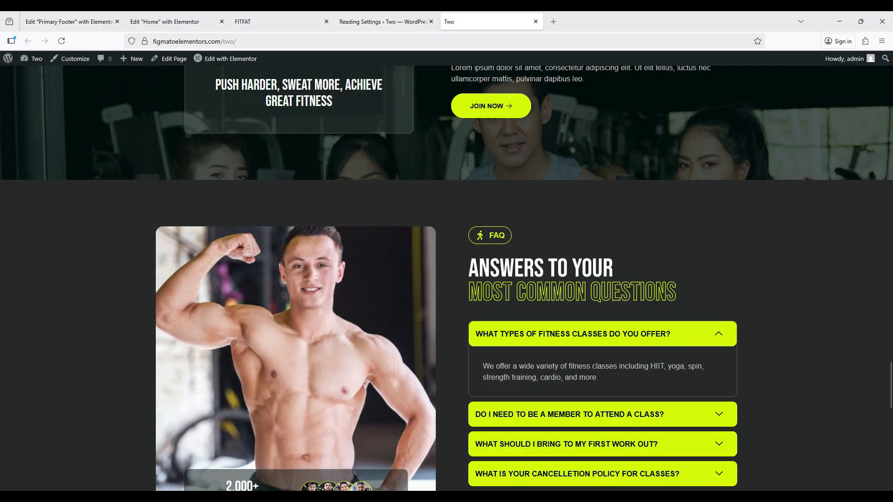
pyautogui.click(383, 22)
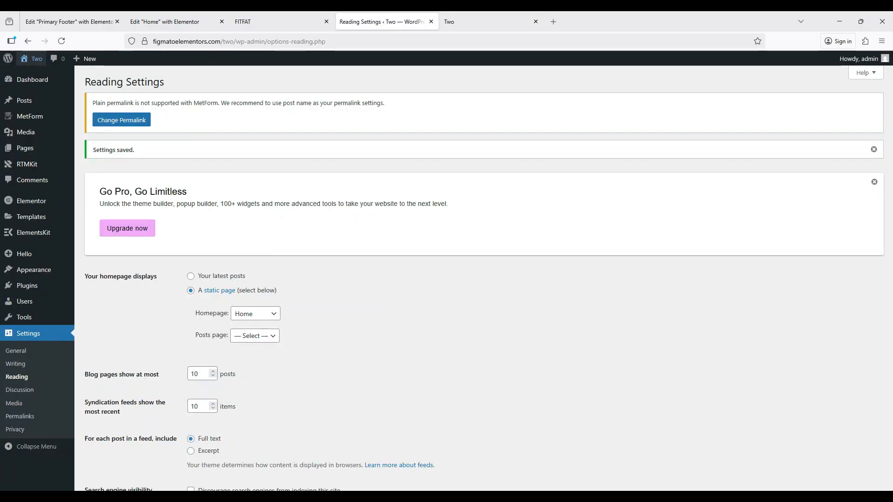